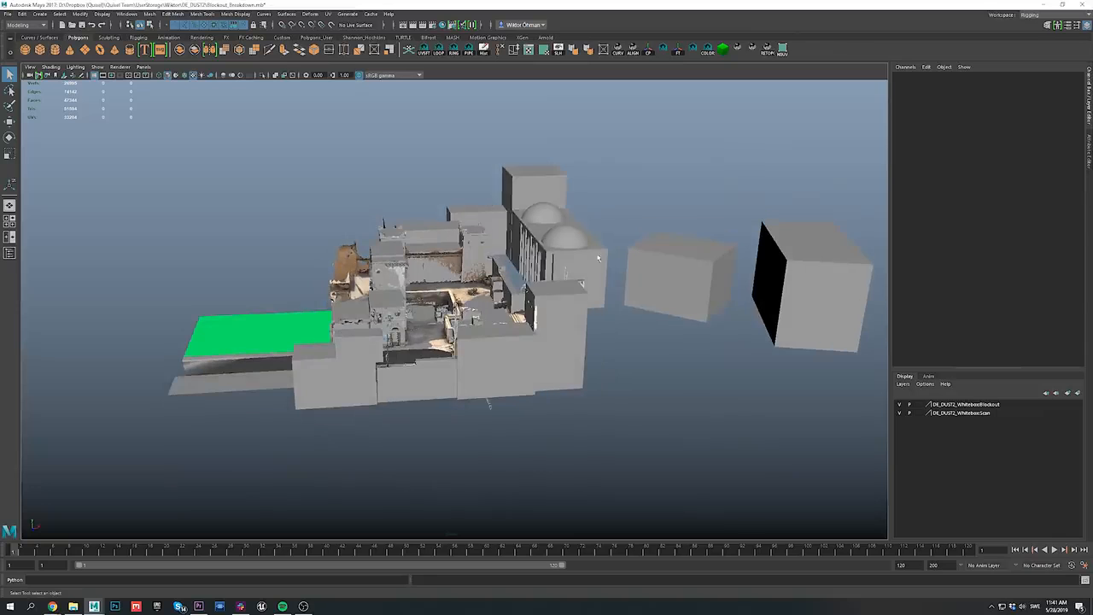
Examine the DE_DUST2 blockout model in Maya from several angles, including its buildings and courtyard
click(522, 229)
click(510, 359)
click(398, 270)
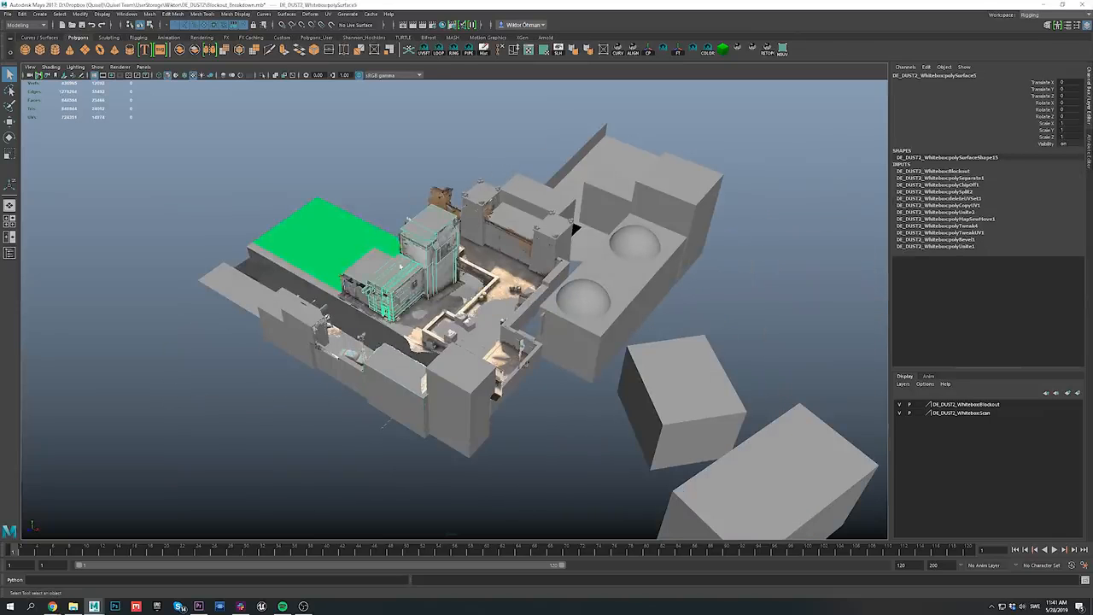
click(502, 228)
click(401, 145)
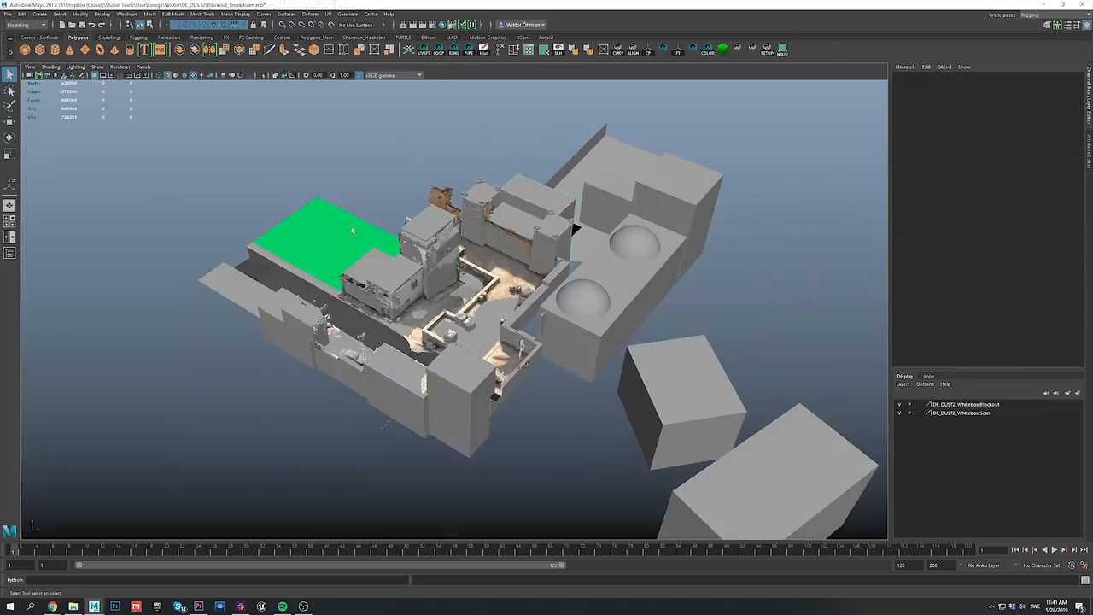
alt+drag(352, 229, 396, 239)
alt+right_drag(395, 238, 820, 392)
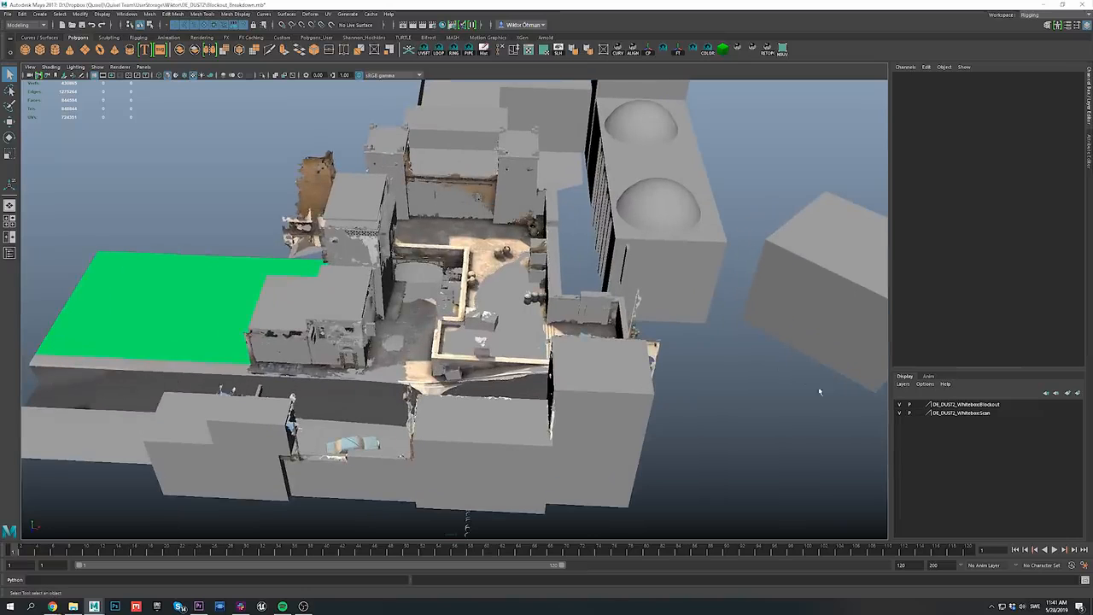
click(900, 415)
alt+drag(460, 292, 630, 336)
alt+right_drag(631, 336, 613, 335)
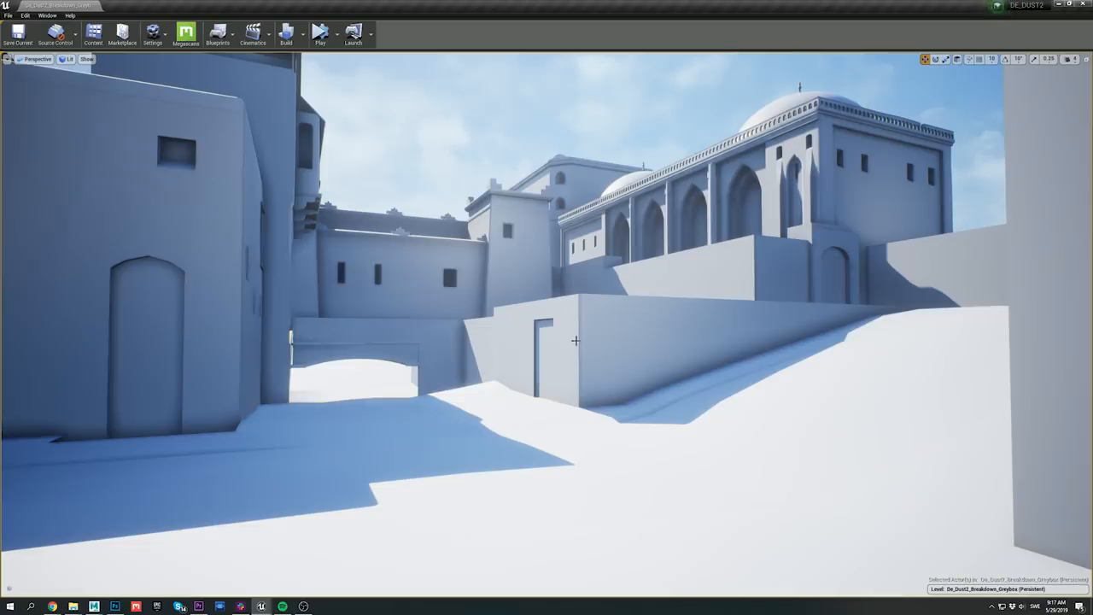
Switch from the greybox level to Maya and select the wall block mesh to display its UV layout
key(w)
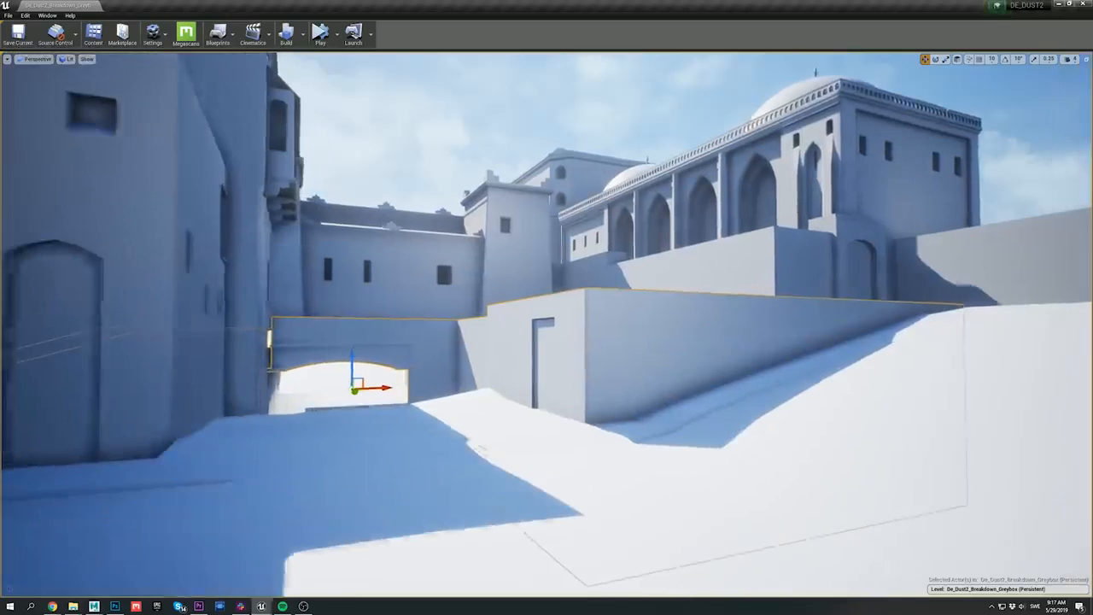
key(w)
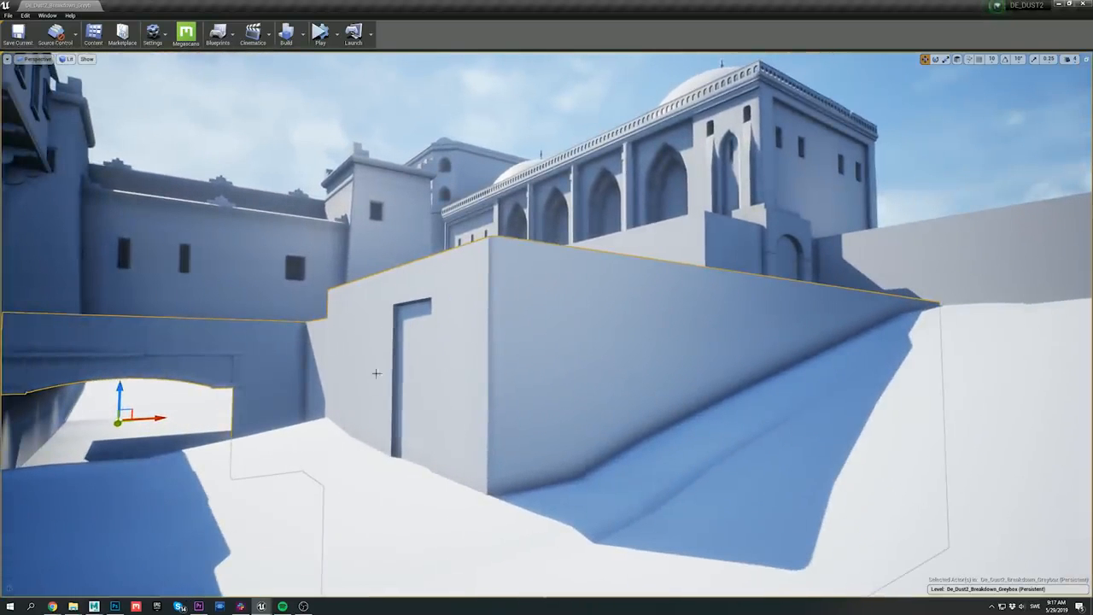
click(96, 607)
click(81, 590)
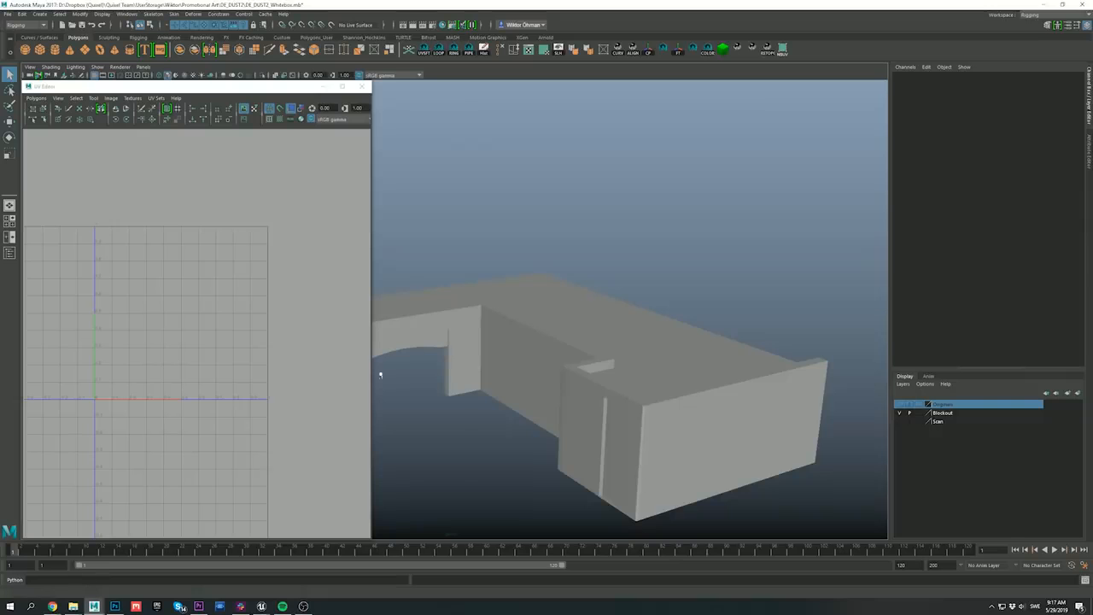
alt+right_drag(559, 334, 545, 334)
alt+drag(544, 333, 600, 316)
click(601, 316)
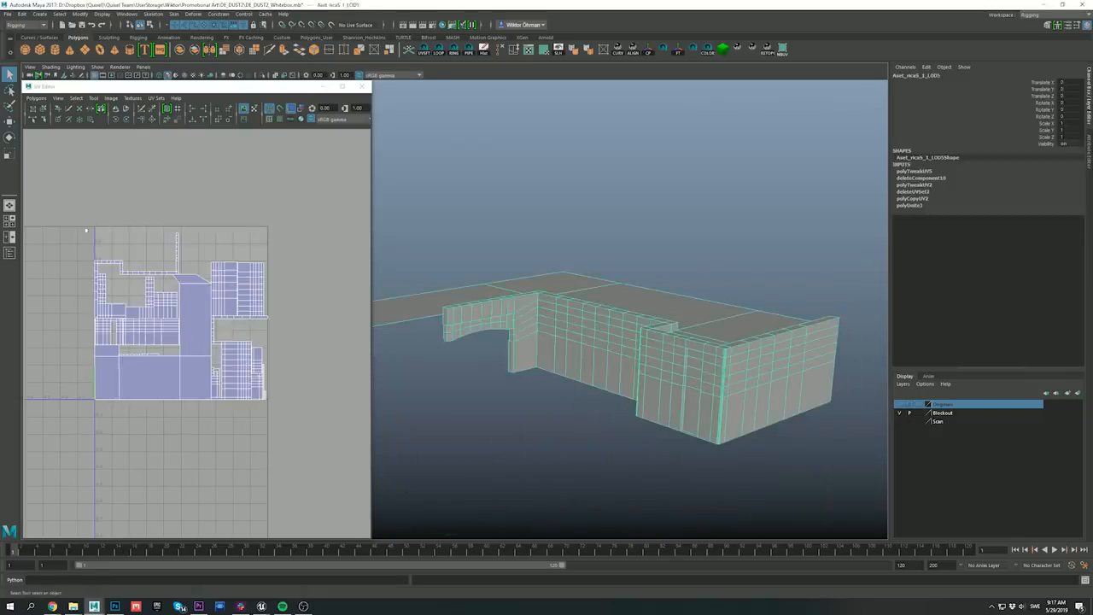
Return to object selection, deselect the wall mesh, and switch back to the greybox level in Unreal Editor
right_drag(87, 231, 73, 209)
key(F8)
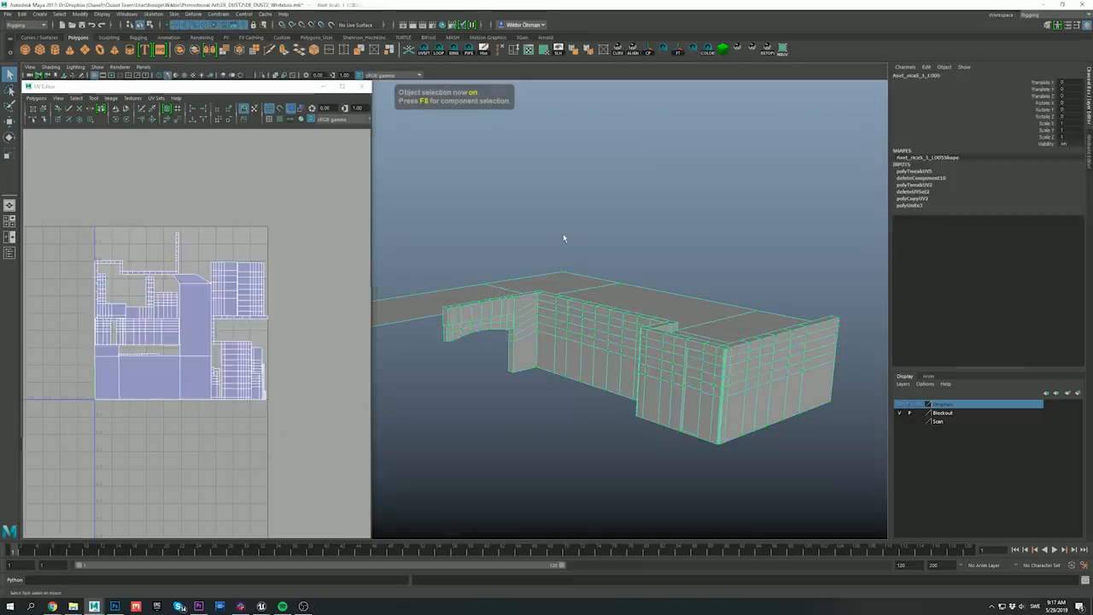
click(568, 239)
alt+drag(661, 281, 639, 269)
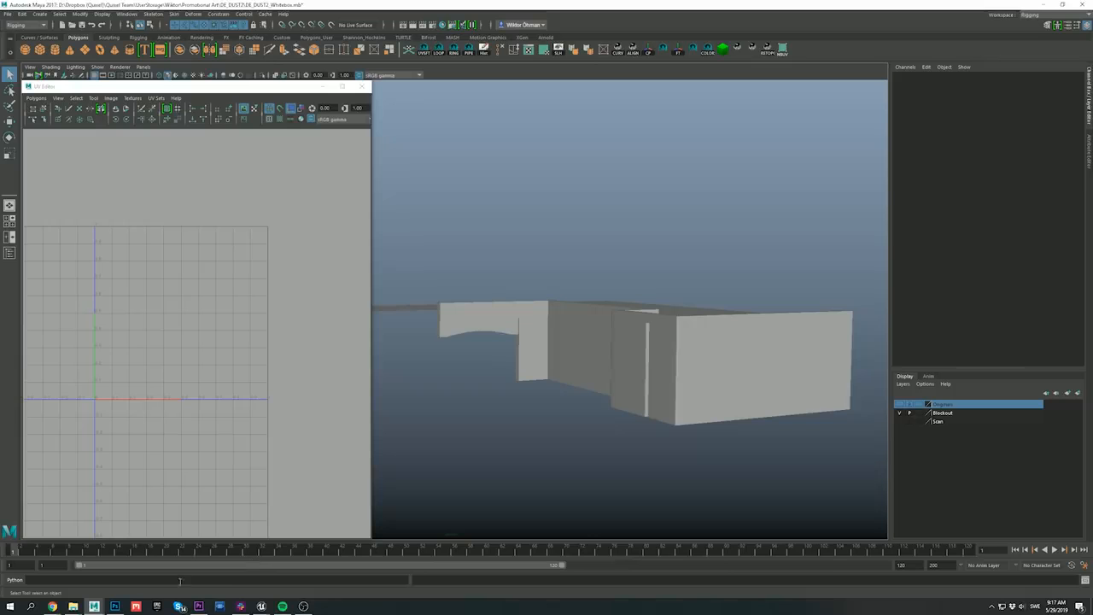
click(261, 606)
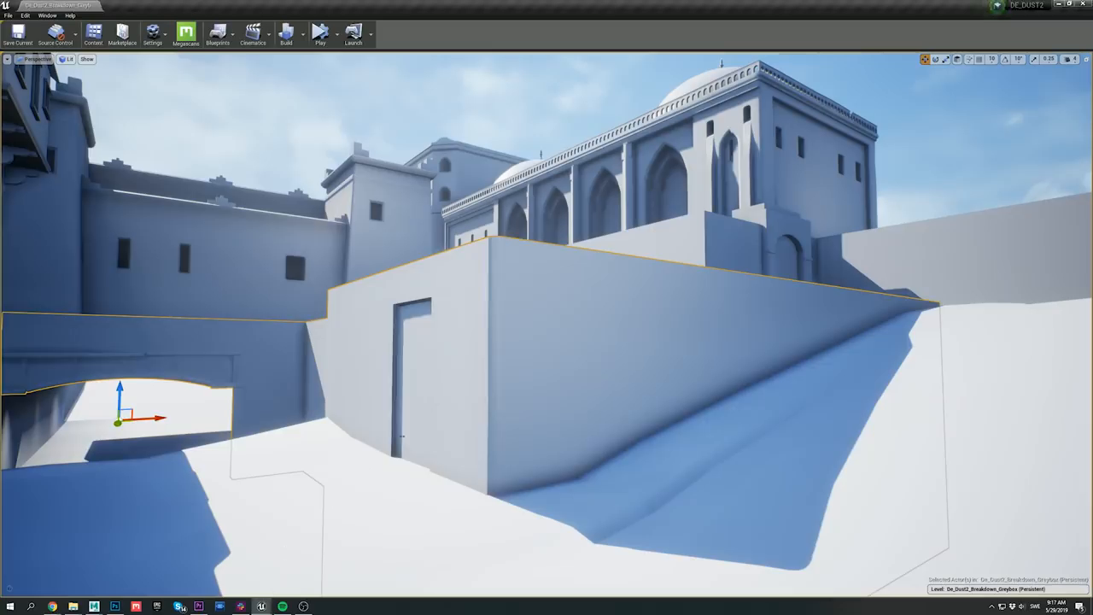
key(Escape)
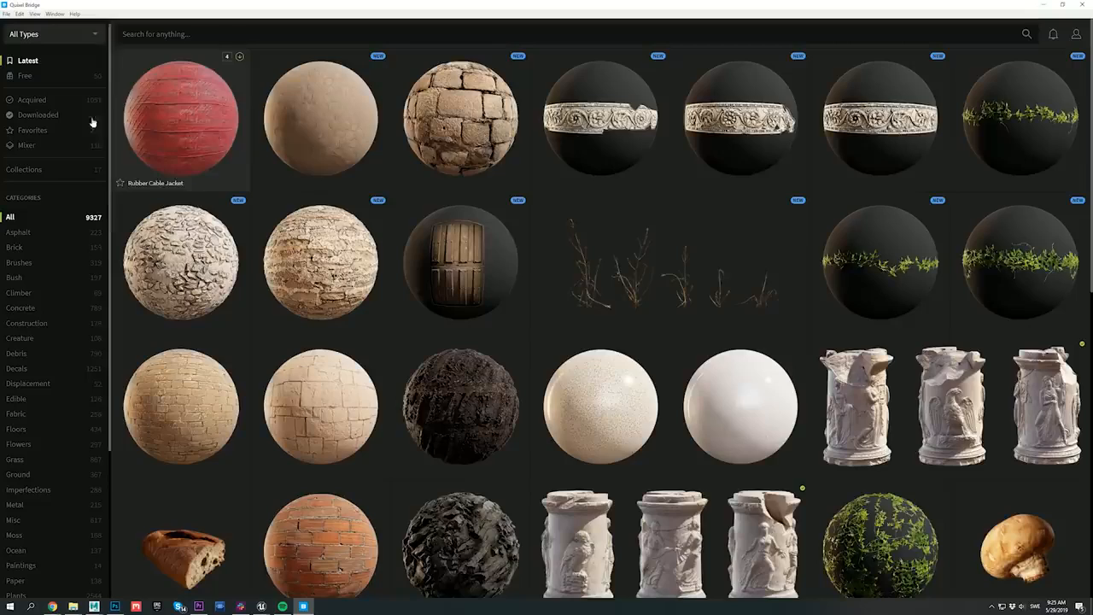
Search the downloaded assets in Quixel Bridge for plaster
click(82, 117)
click(202, 32)
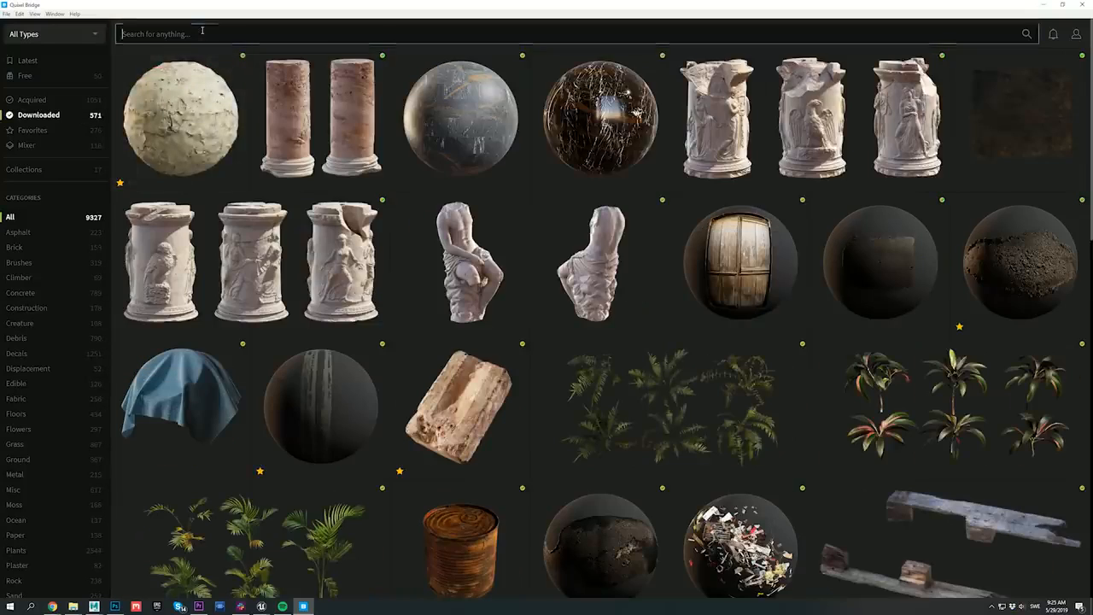
text(plaster)
key(Return)
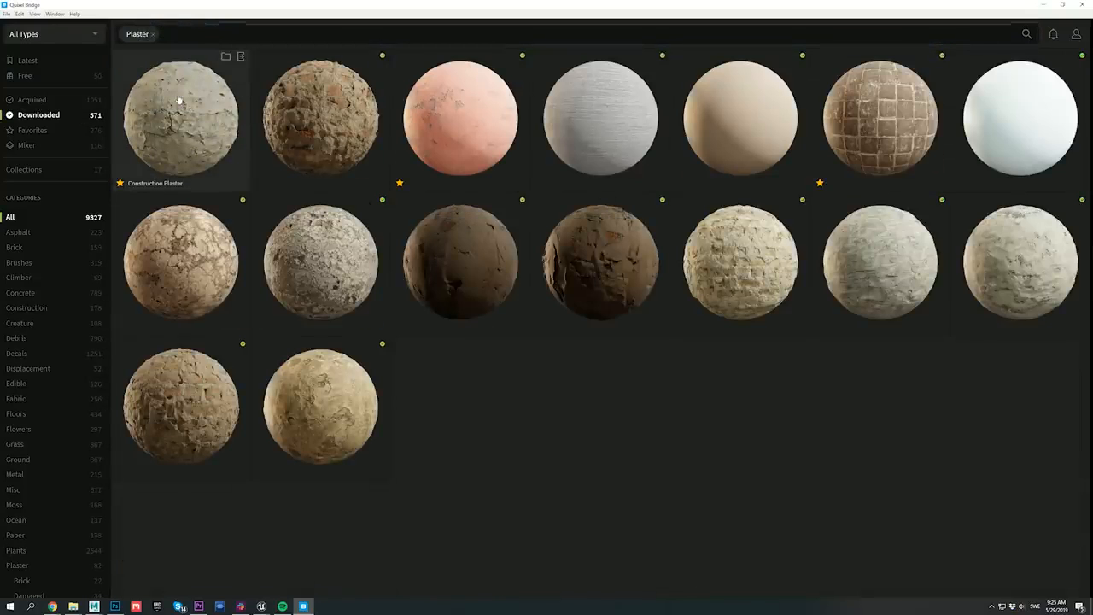
Preview the Construction Plaster surface in 3D, check its export settings, and export it to Unreal Engine
click(179, 101)
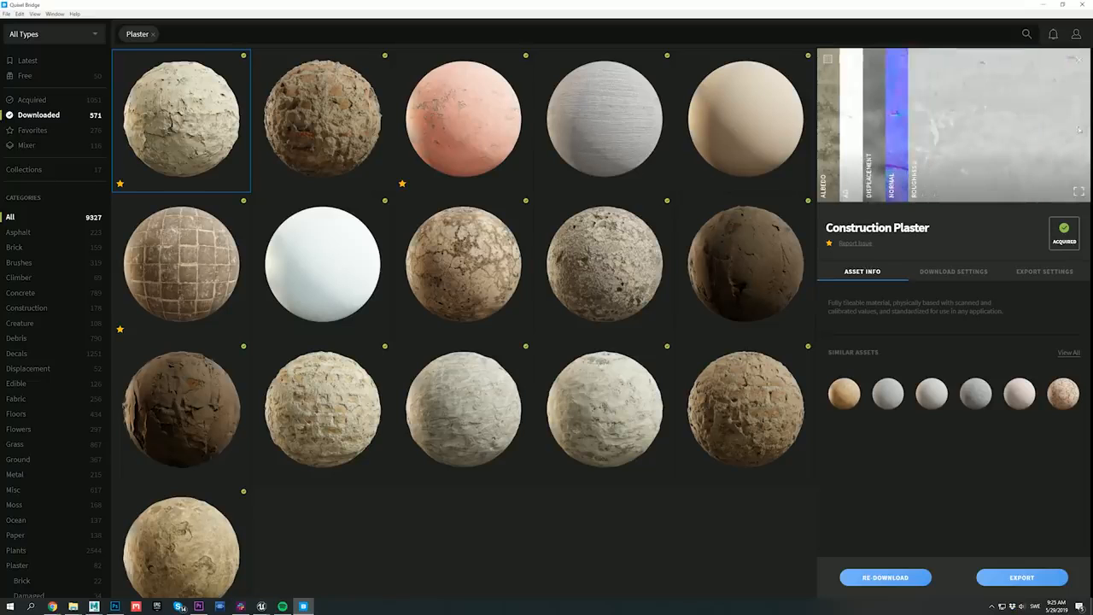
click(859, 60)
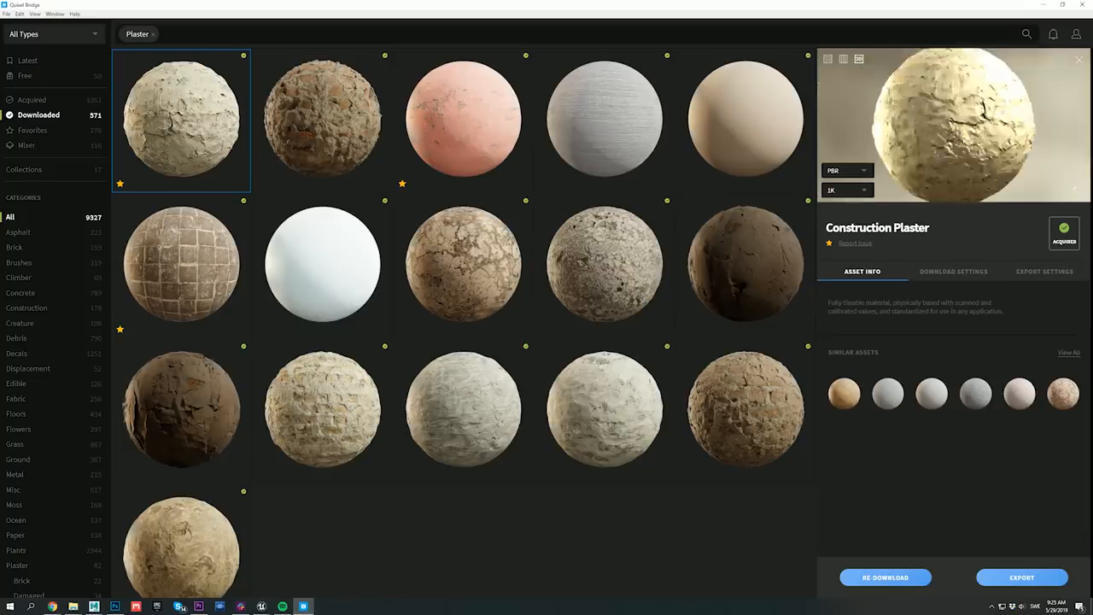
click(1040, 272)
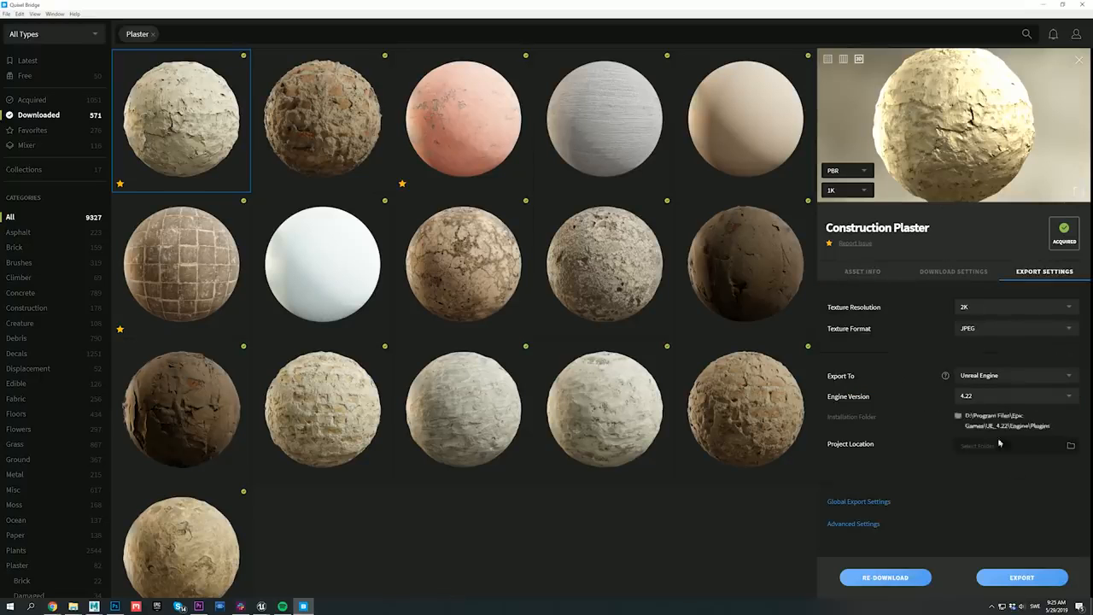
click(1005, 581)
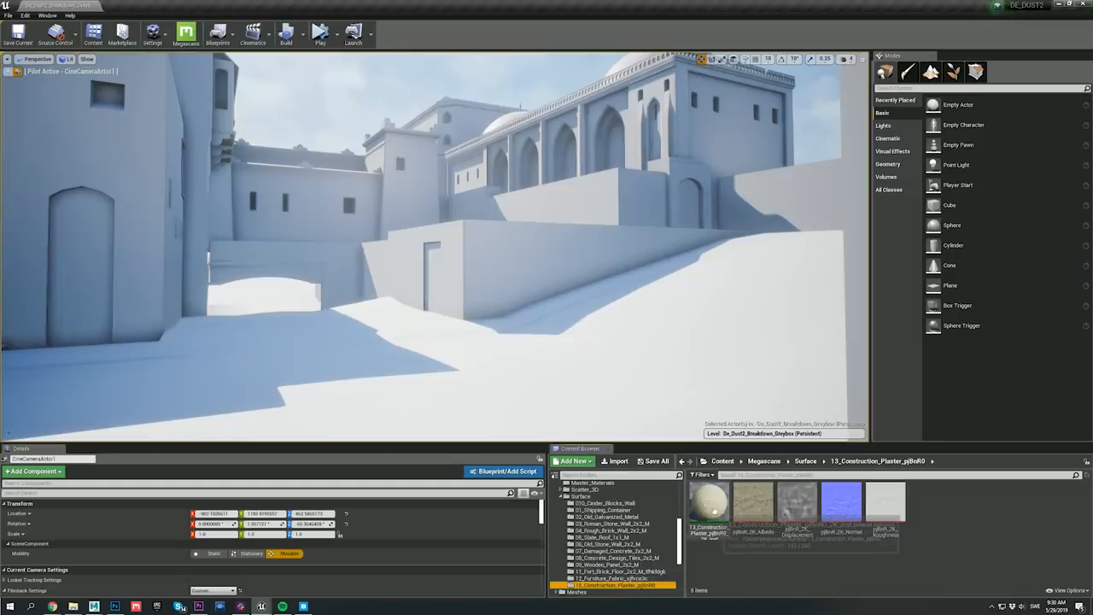
Apply the imported Construction Plaster material to the greybox wall with the doorway
click(842, 504)
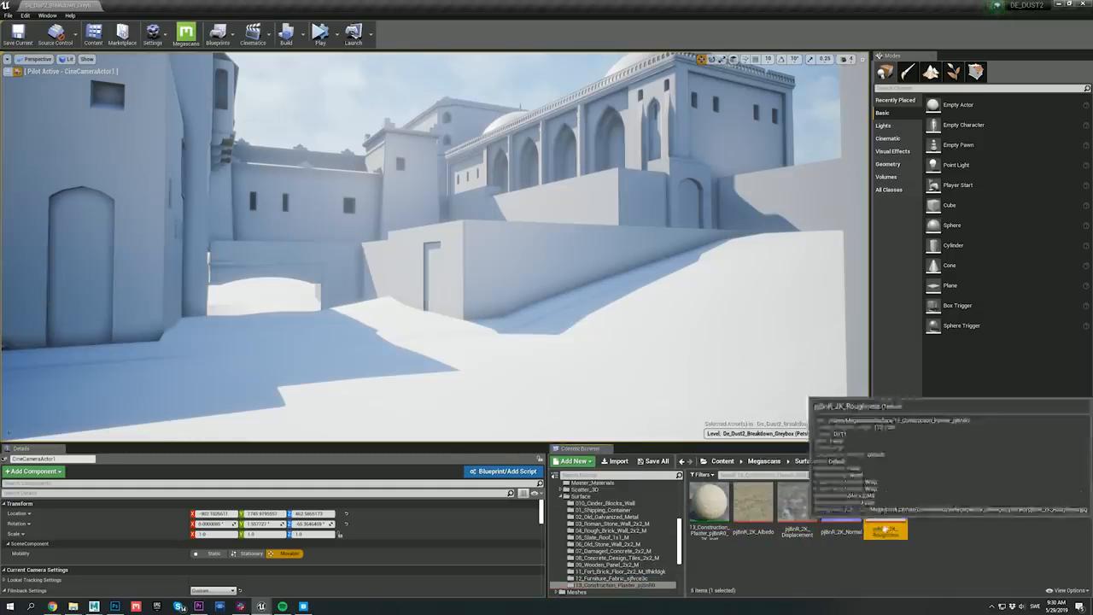
drag(709, 506, 509, 253)
right_drag(515, 320, 543, 312)
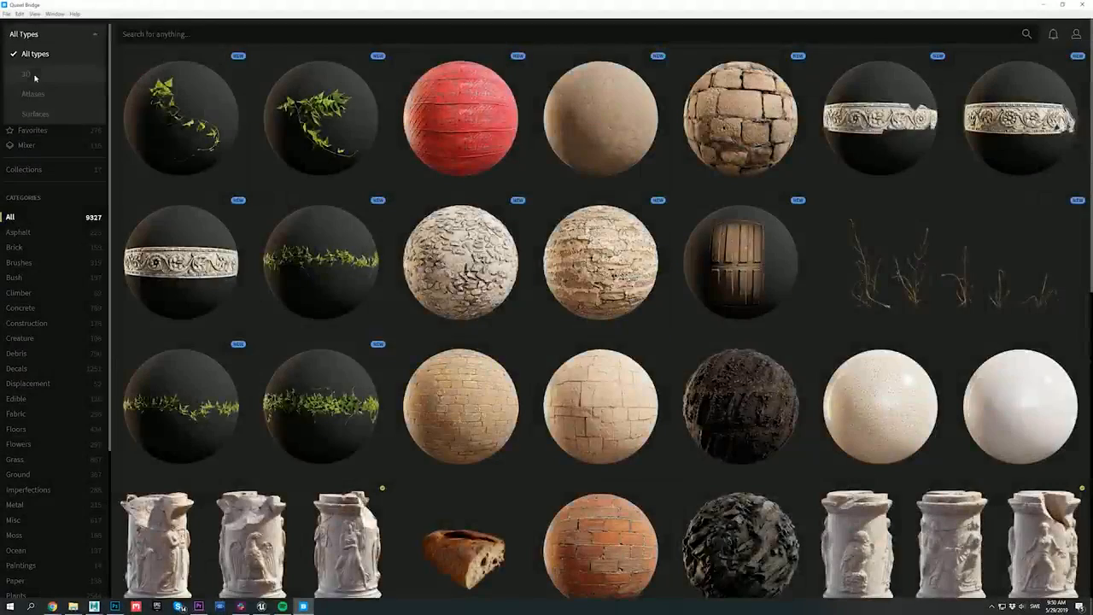
Filter Quixel Bridge to 3D assets and search for wood boards
click(34, 38)
text(wood boards)
key(Return)
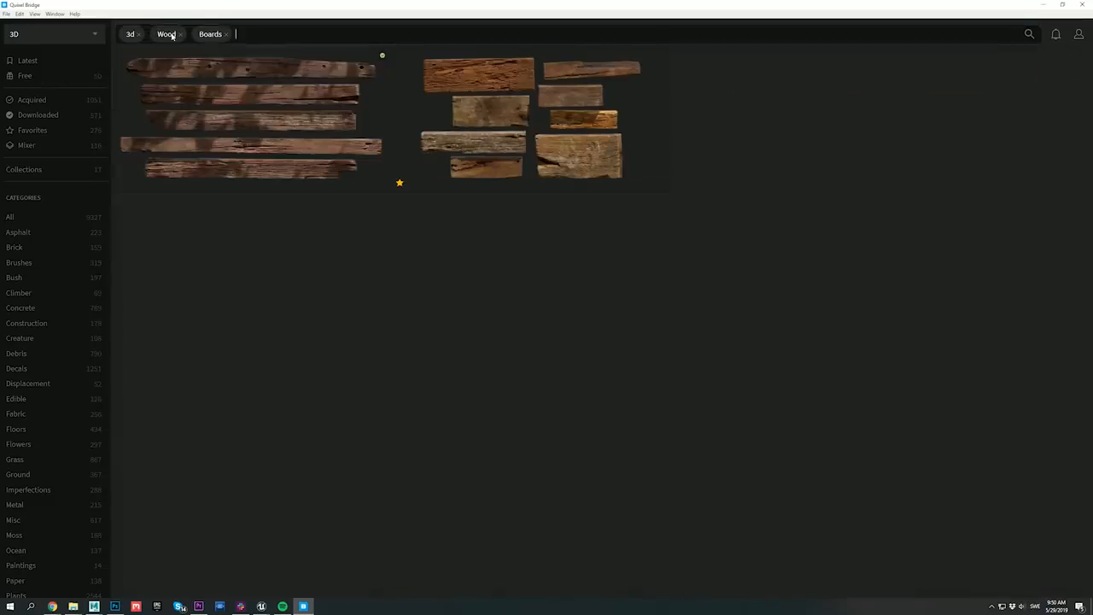
Check the export settings of the Old Wood Boards asset and export it to Unreal Engine
click(279, 111)
click(1043, 271)
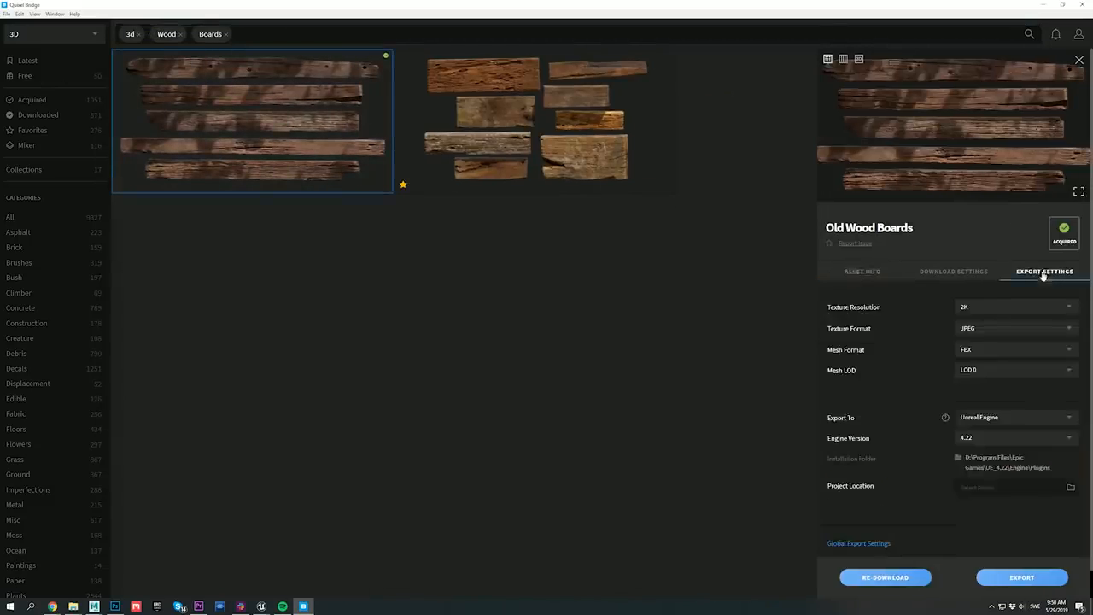
click(1008, 577)
click(1018, 578)
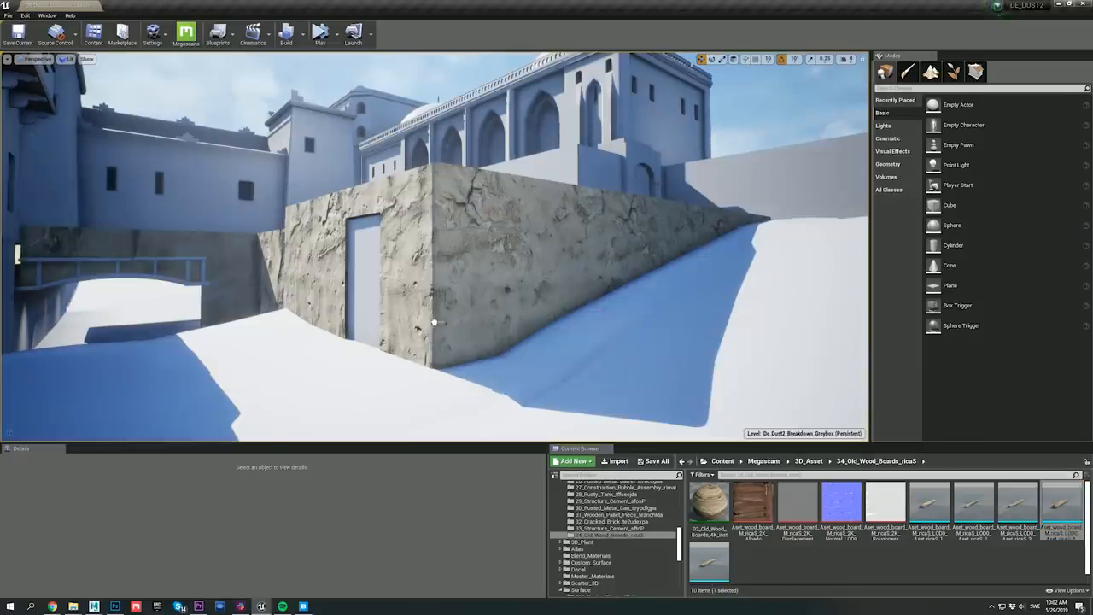
Place an old wood board mesh at the plaster wall's front corner and scale it to 7 on all axes
click(434, 323)
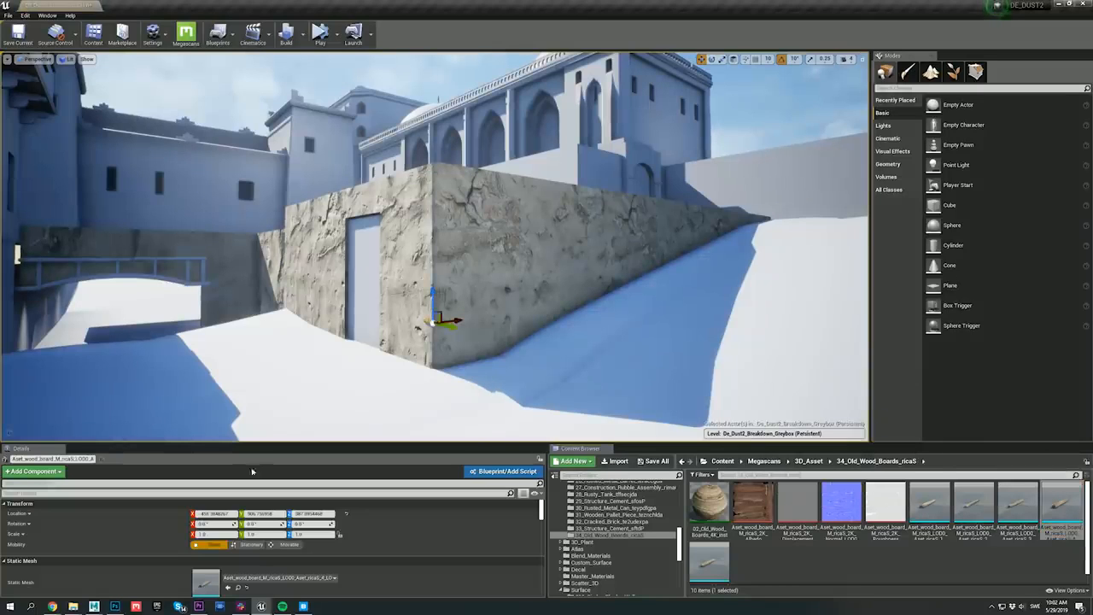
text(7)
key(Tab)
text(7)
key(Tab)
text(7)
key(Return)
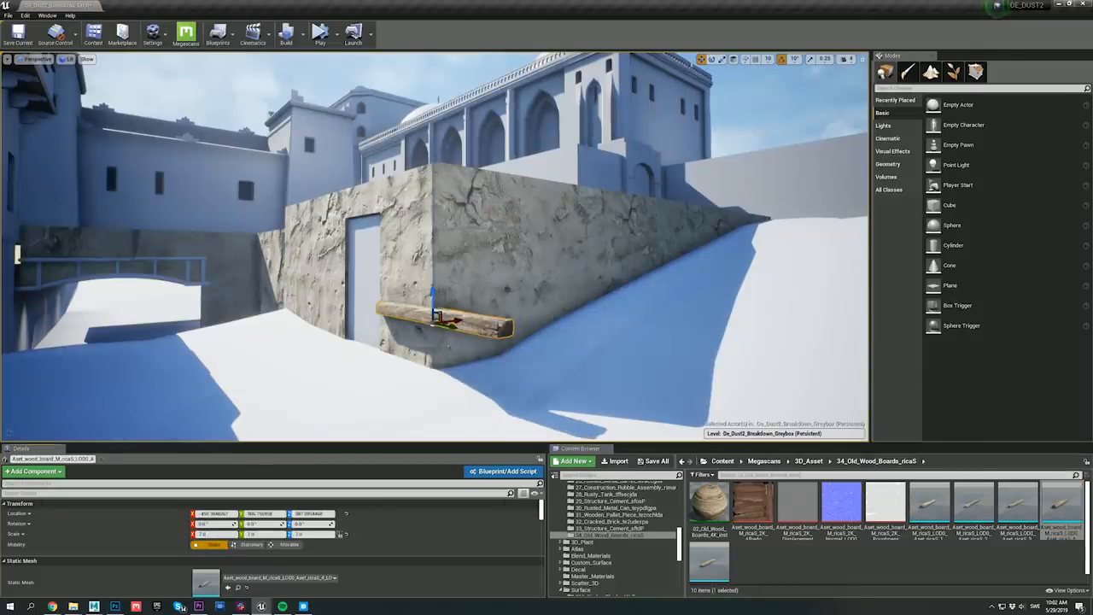
Stand the wood board upright as a corner post and fit upright boards at both ends of the door wall
key(e)
drag(445, 251, 292, 254)
key(w)
key(e)
key(w)
right_drag(292, 254, 341, 282)
drag(260, 190, 258, 154)
key(e)
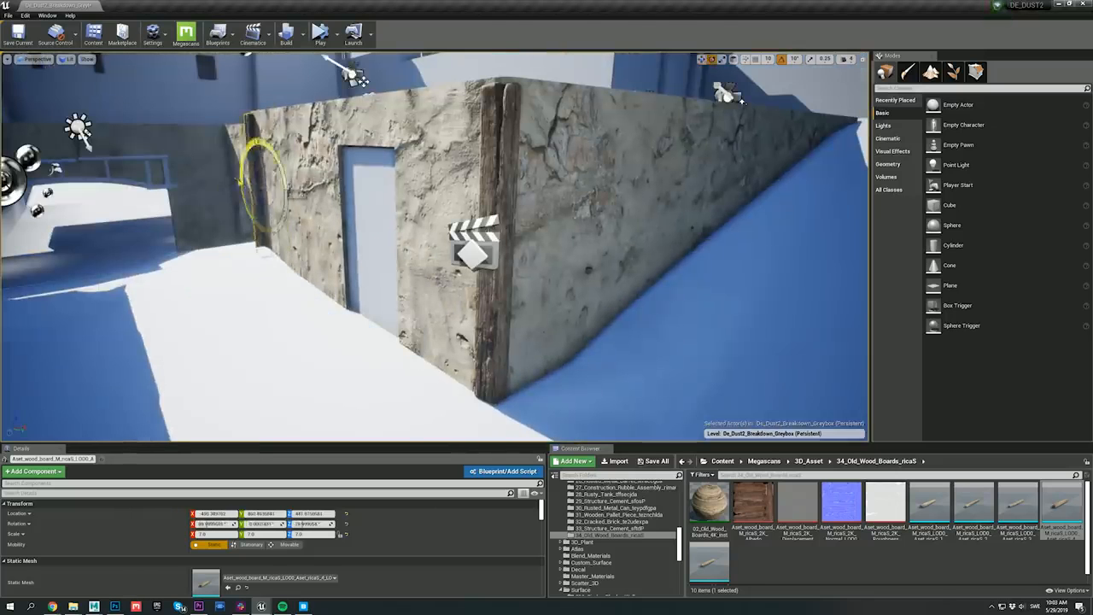
key(g)
mouse_move(258, 154)
right_down()
mouse_move(239, 128)
mouse_move(256, 166)
right_up()
Duplicate a board for the door wall's top edge and swap its mesh for another wood board variant
alt+drag(444, 287, 292, 205)
key(w)
click(974, 503)
click(228, 588)
key(r)
key(w)
Duplicate the upright board along the ramp-side wall and rotate the copies into evenly spaced posts
click(437, 288)
alt+drag(424, 289, 674, 282)
key(e)
key(w)
key(e)
drag(684, 243, 760, 252)
click(695, 257)
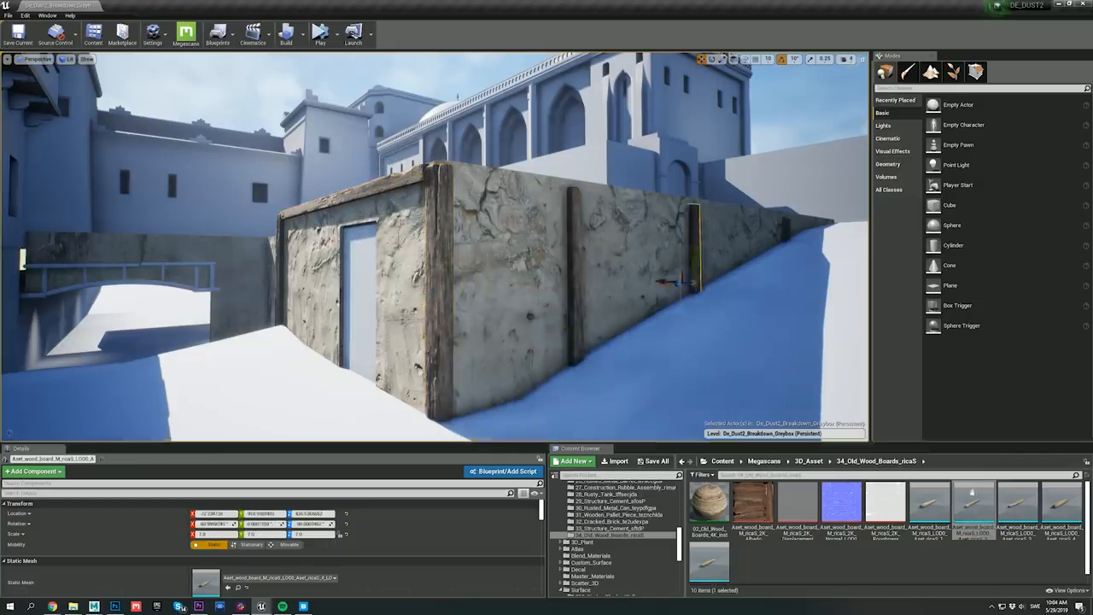
Replace the selected ramp-side post with a different wood board variant and adjust its rotation
click(709, 562)
click(228, 587)
key(e)
drag(684, 291, 694, 280)
Duplicate the door wall's top beam and position the copy along the top edge of the ramp-side wall
click(358, 191)
alt+drag(295, 223, 669, 207)
key(w)
key(g)
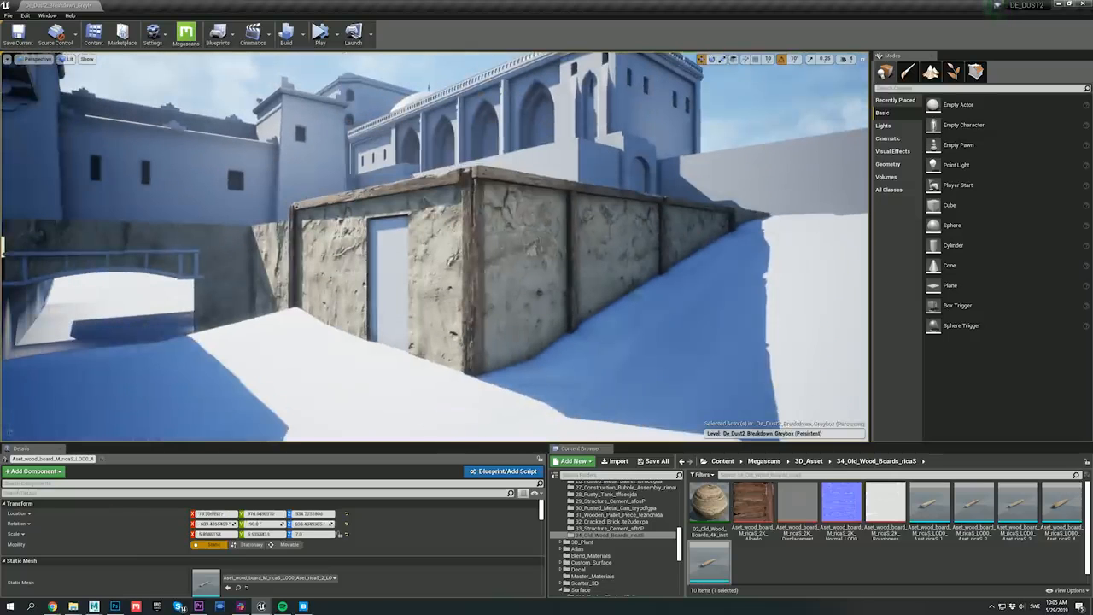
Add another wood board variant and stand it upright along the doorway as a door jamb
drag(1018, 504, 432, 367)
key(e)
key(w)
drag(418, 359, 366, 277)
key(g)
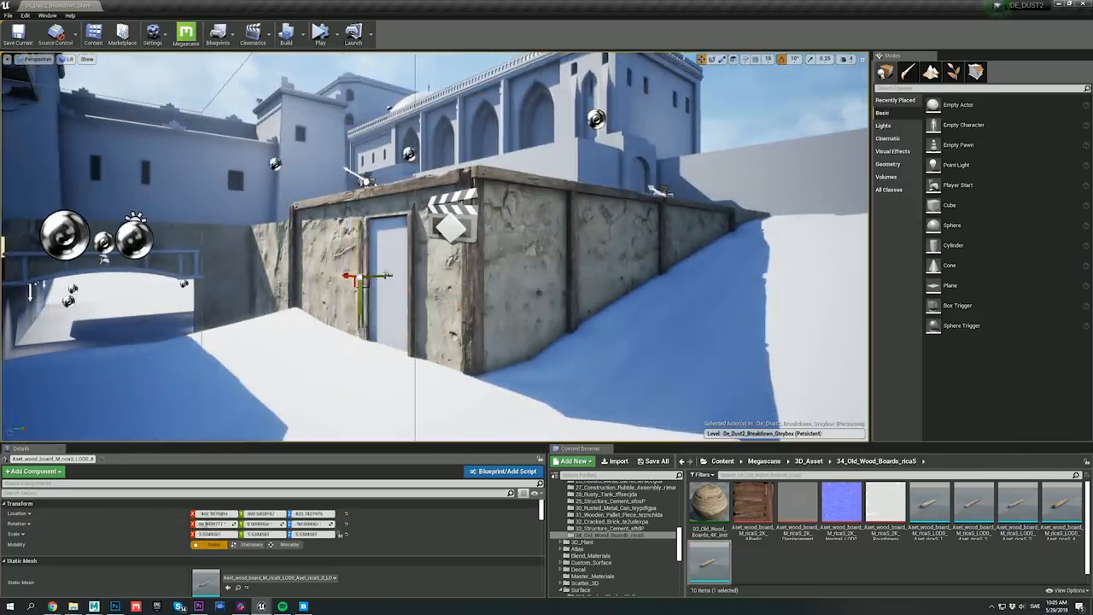
Add a wood board above the doorway and rotate it horizontal to form the lintel
key(e)
drag(1057, 504, 384, 239)
key(w)
key(g)
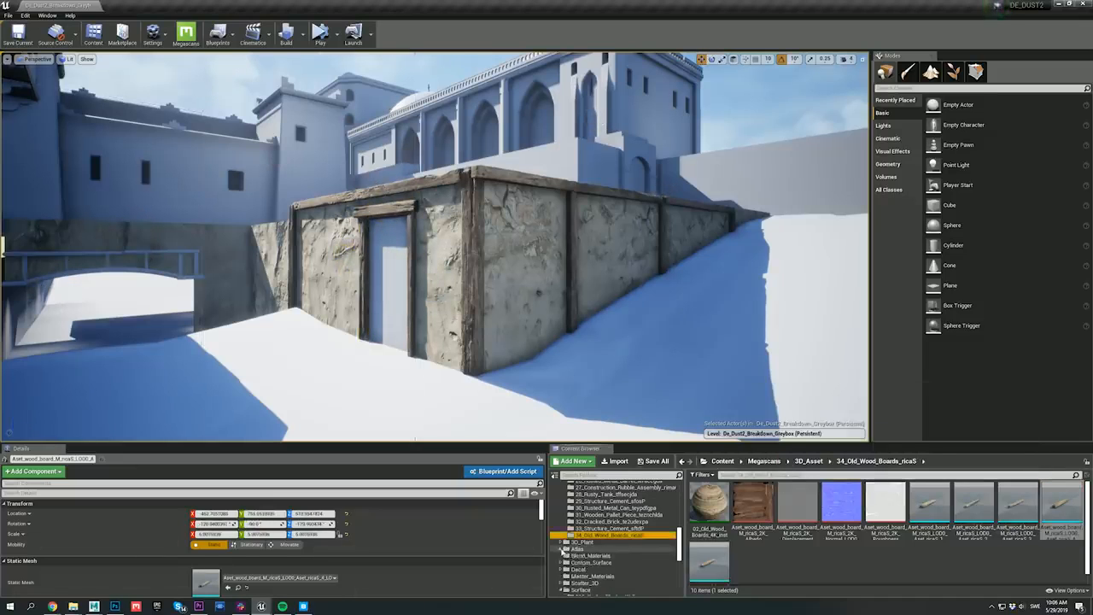
Place the 01_Old_Wooden_Door decal material from the Megascans Decal folder onto the doorway and deselect it
scroll(681, 524, down, 1)
click(603, 562)
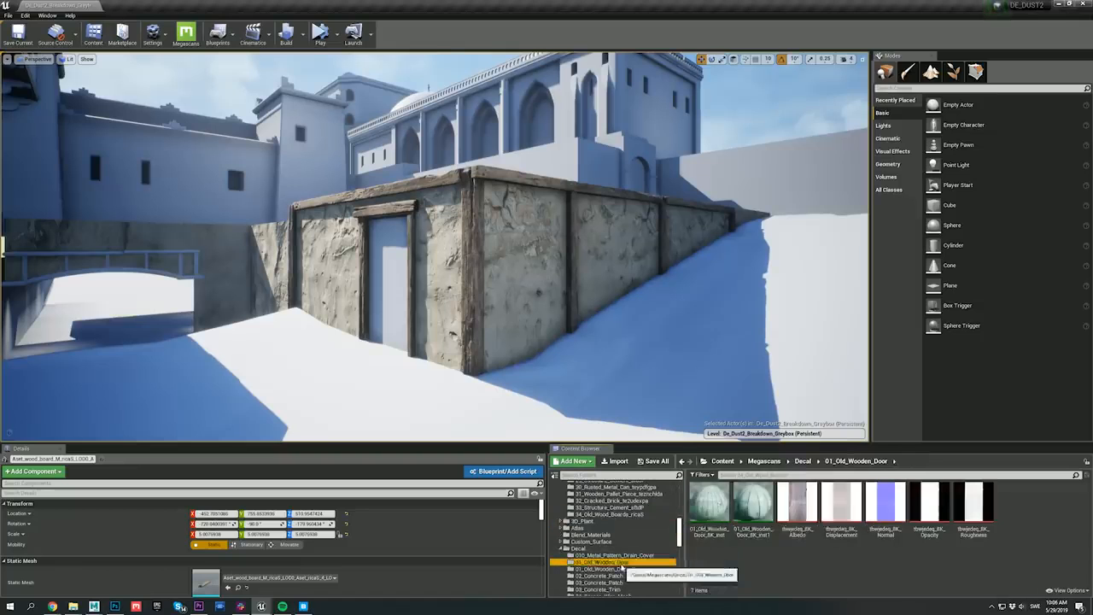
drag(708, 507, 414, 279)
key(Escape)
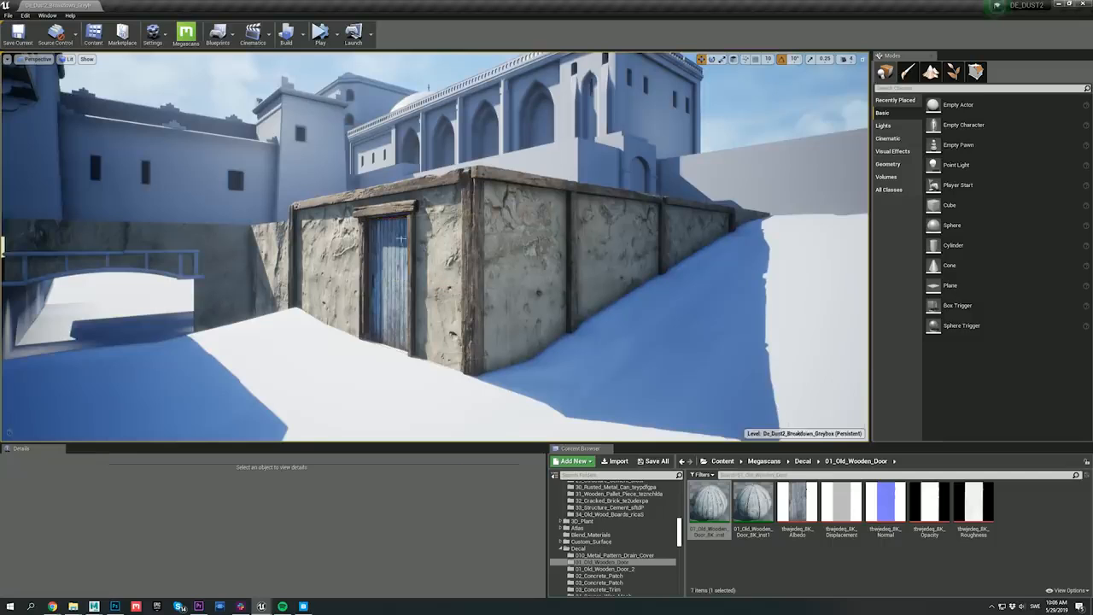
right_drag(413, 279, 404, 276)
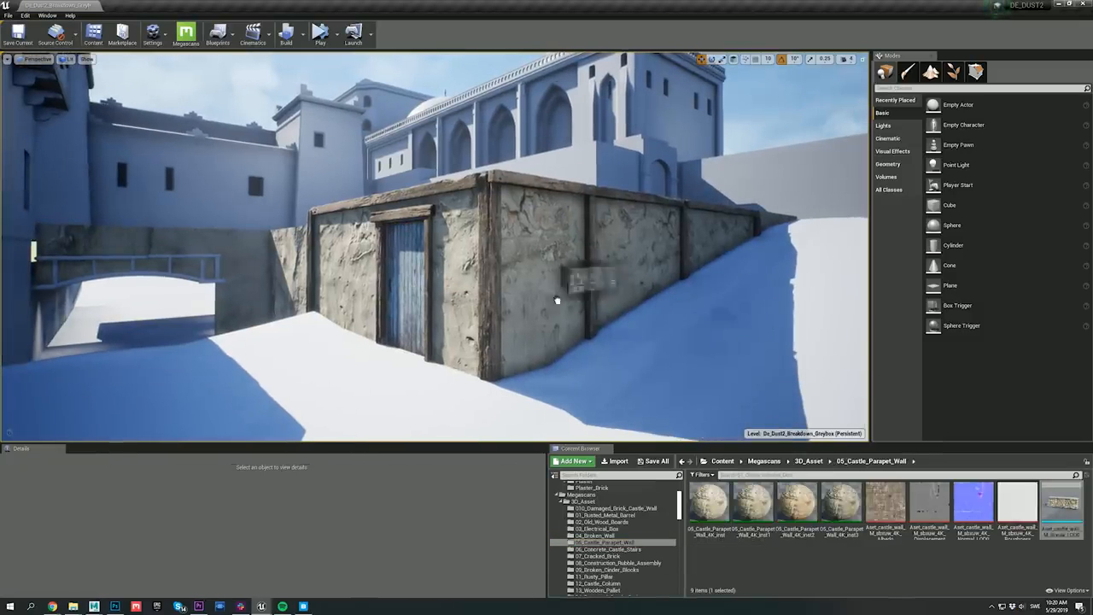
Place the Castle Parapet Wall mesh on the upper ramp-side wall and rotate and scale it to sit between the posts
drag(559, 299, 541, 156)
key(w)
drag(543, 161, 524, 210)
click(782, 59)
key(e)
key(w)
key(e)
drag(630, 221, 820, 64)
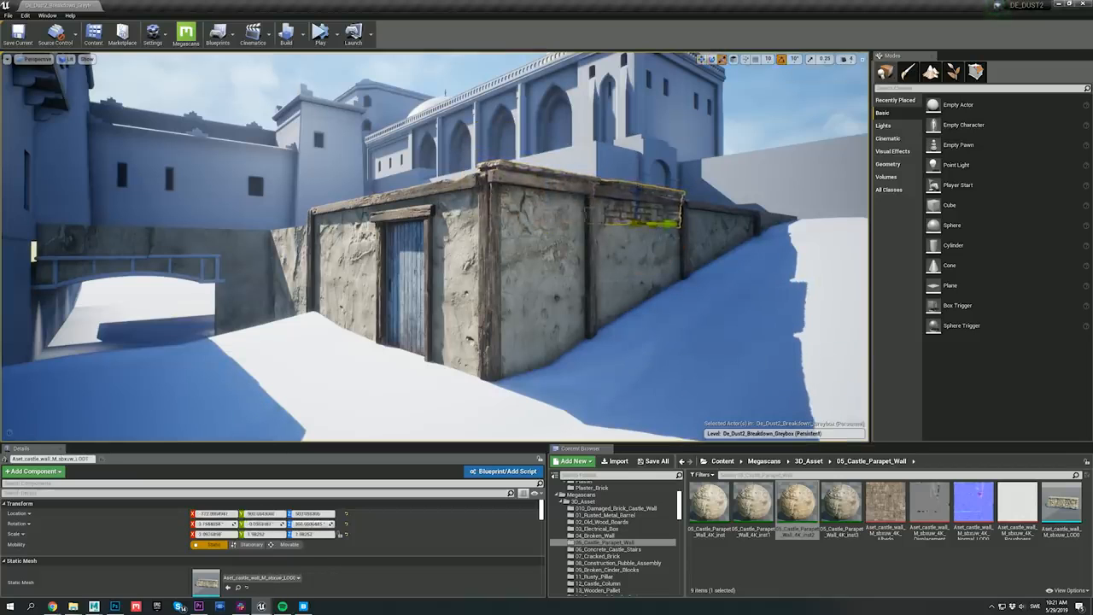
Stretch the parapet wall piece farther along the ramp-side wall and reposition it beneath the top beam
drag(666, 224, 734, 233)
key(w)
click(781, 59)
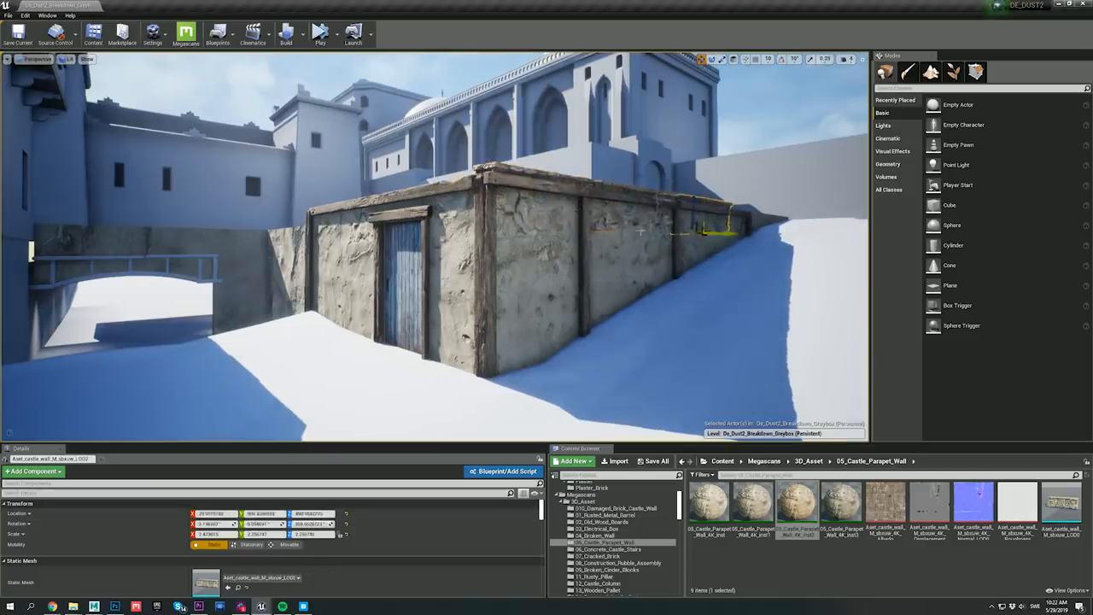
Position a parapet wall piece at the far end of the ramp-side wall and scale it to fit the last bay
drag(648, 230, 698, 222)
drag(758, 238, 754, 239)
key(r)
key(g)
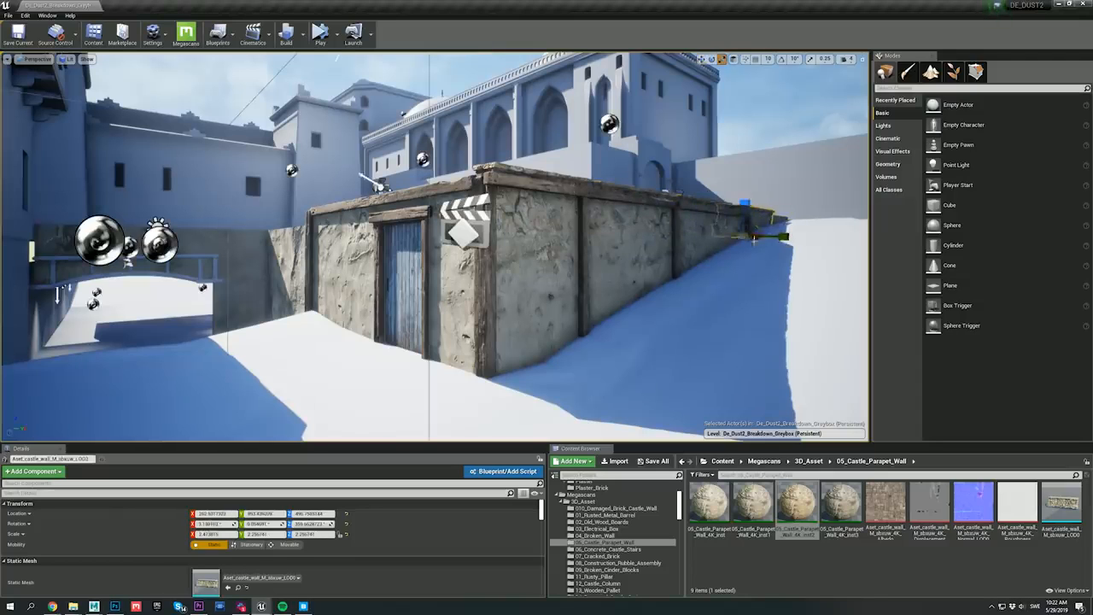
key(g)
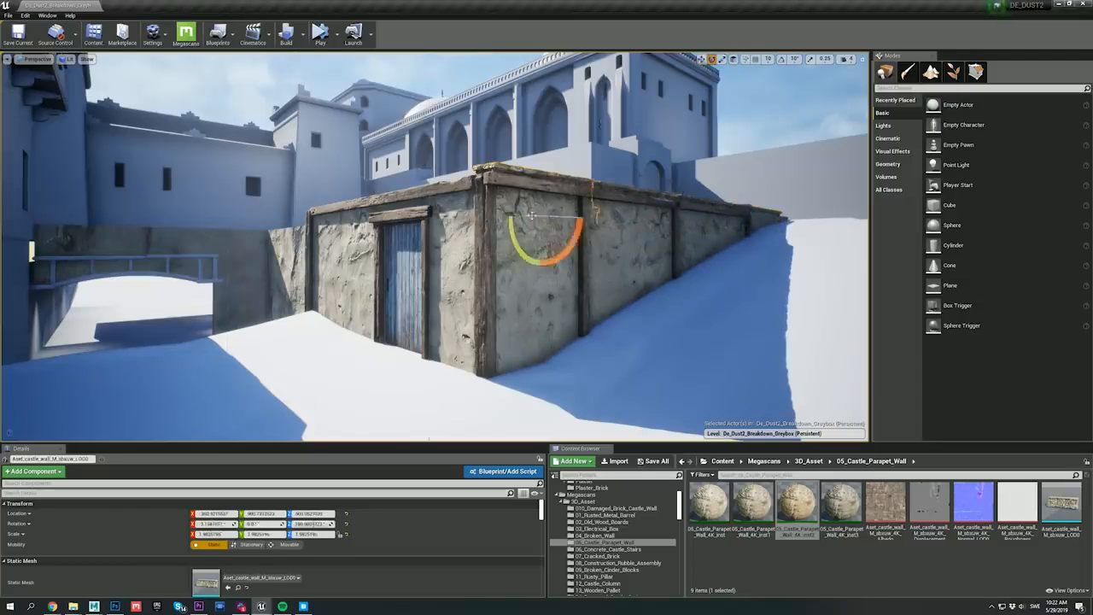
Copy the parapet piece from the ramp-side roof edge to the edge above the door, rotate and scale it to fit, and deselect
drag(531, 215, 368, 217)
key(w)
key(e)
key(w)
key(g)
key(g)
key(e)
key(g)
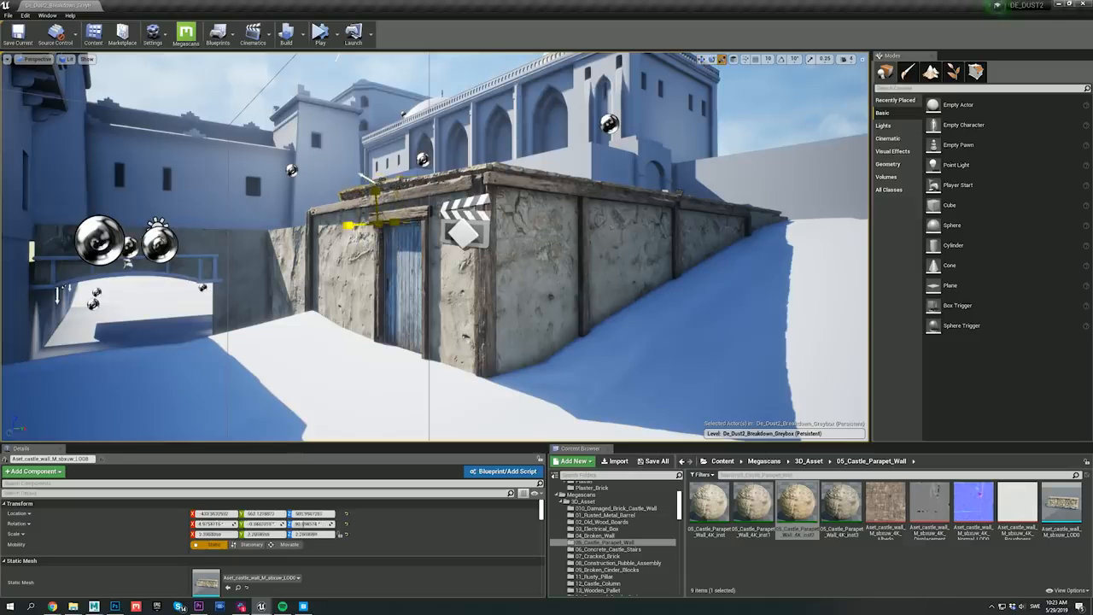
key(g)
right_drag(373, 219, 384, 210)
click(372, 218)
key(Escape)
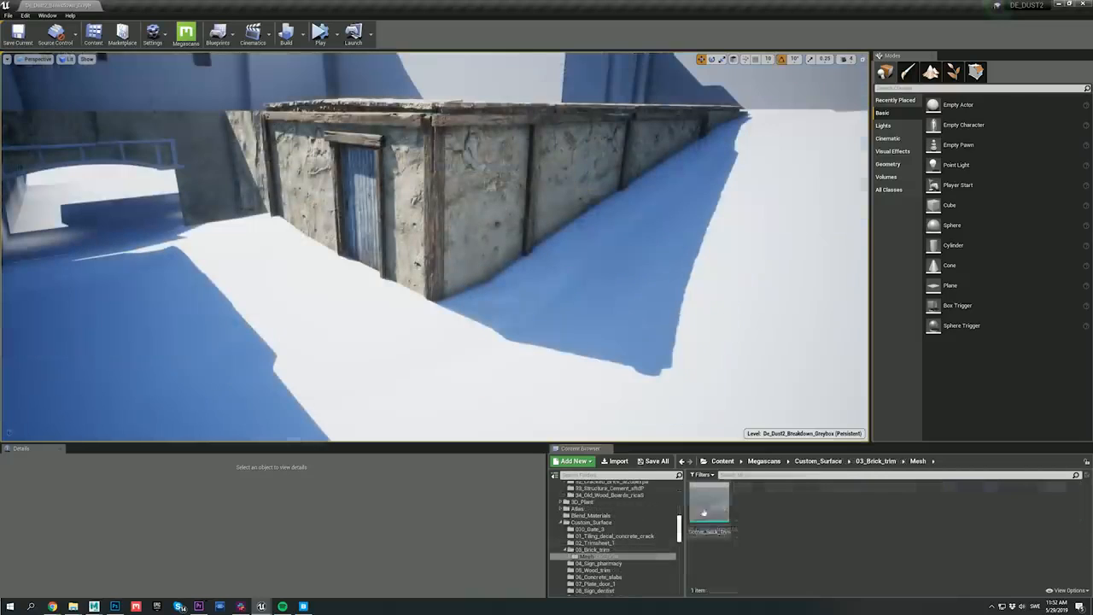
Place the Corner_Brick_Trim mesh from the 03_Brick_trim Mesh folder, scale it uniformly, and rotate it about 90° around the building's front corner
drag(709, 504, 401, 342)
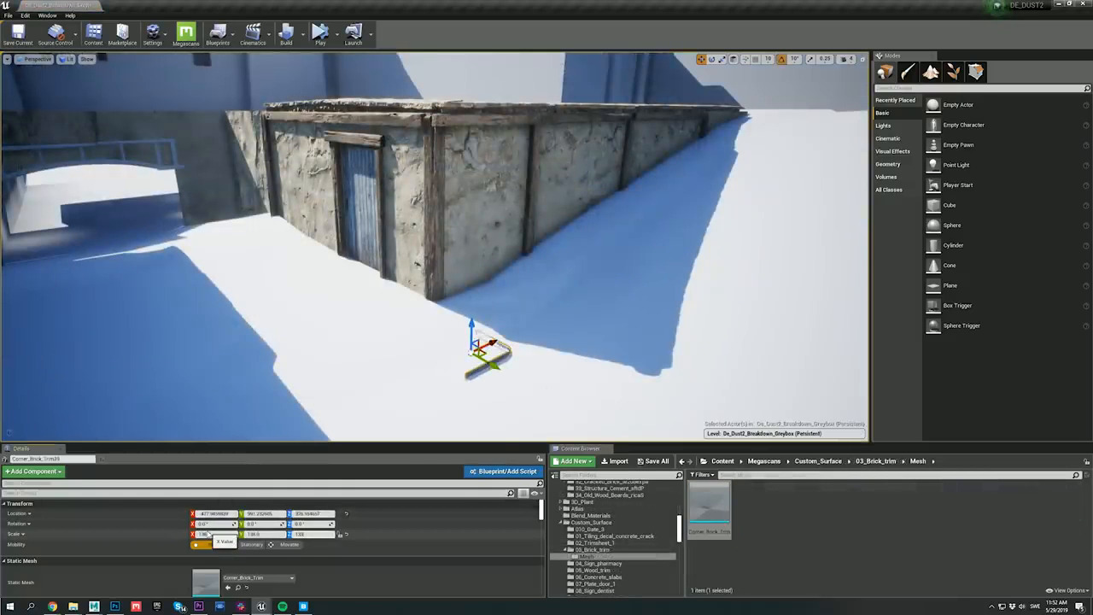
key(Return)
drag(493, 365, 433, 419)
right_drag(436, 357, 436, 393)
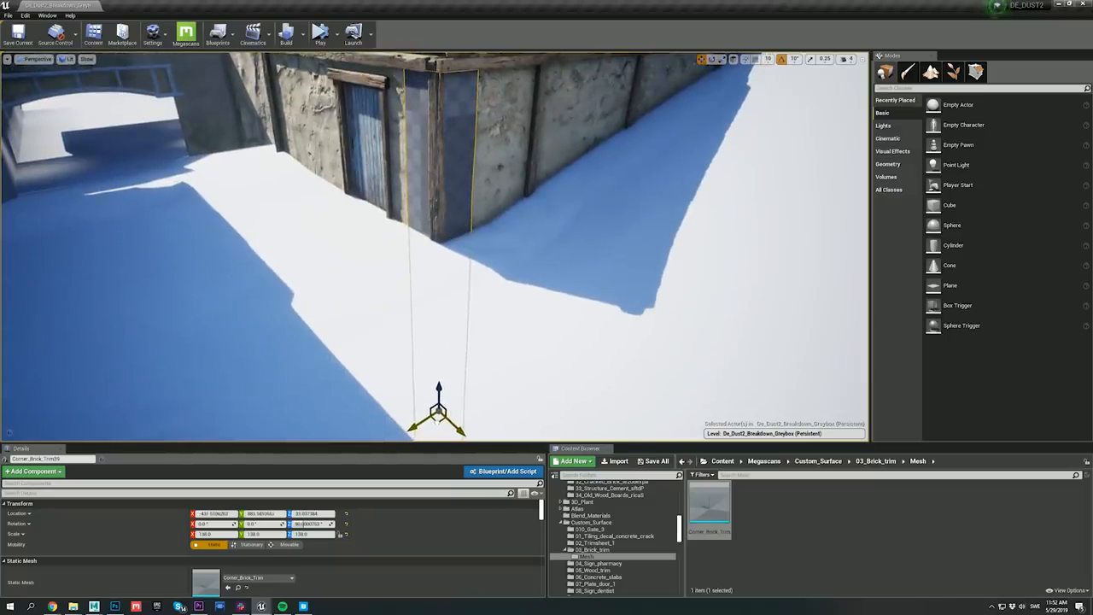
right_drag(444, 416, 446, 338)
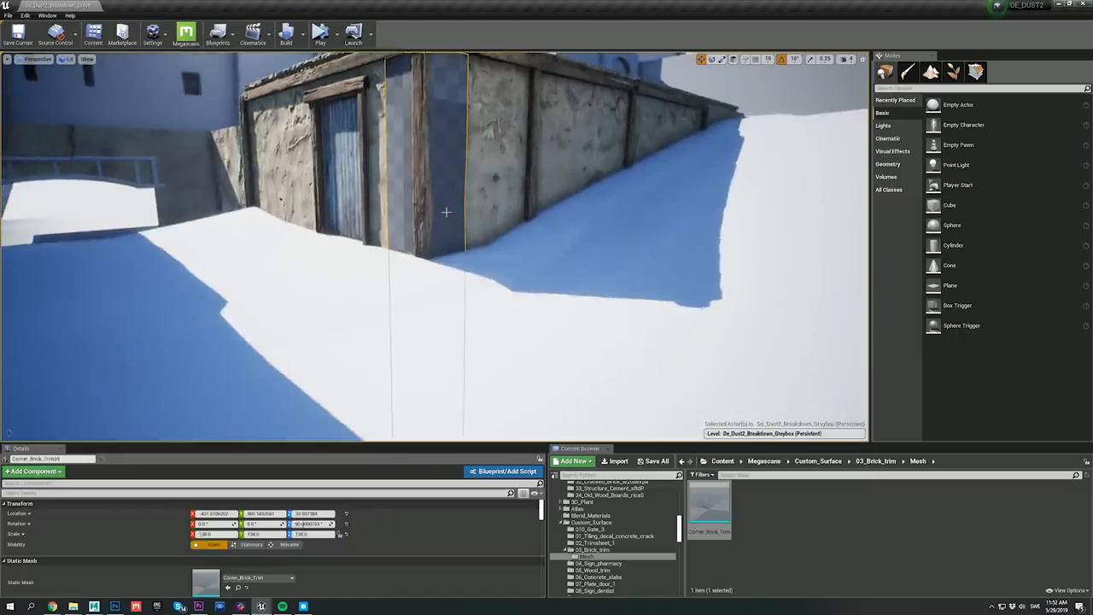
key(Escape)
right_drag(446, 211, 446, 188)
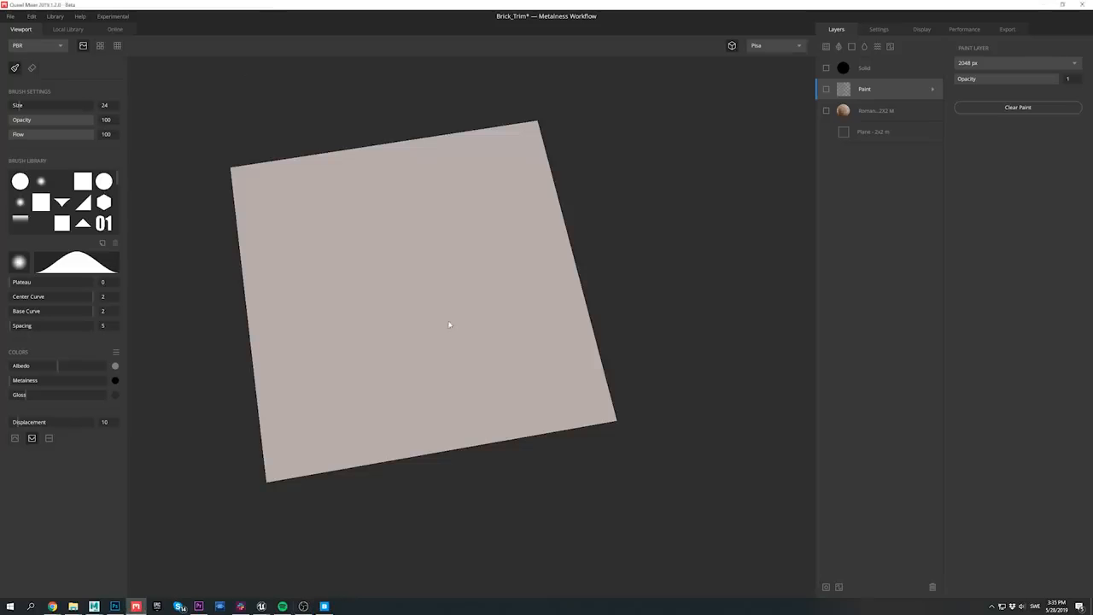
Switch to Quixel Mixer and show the Roman brick surface and Paint layers of the Brick_Trim mix
mouse_move(450, 325)
right_down()
mouse_move(384, 273)
mouse_move(339, 264)
mouse_move(644, 176)
right_up()
click(915, 119)
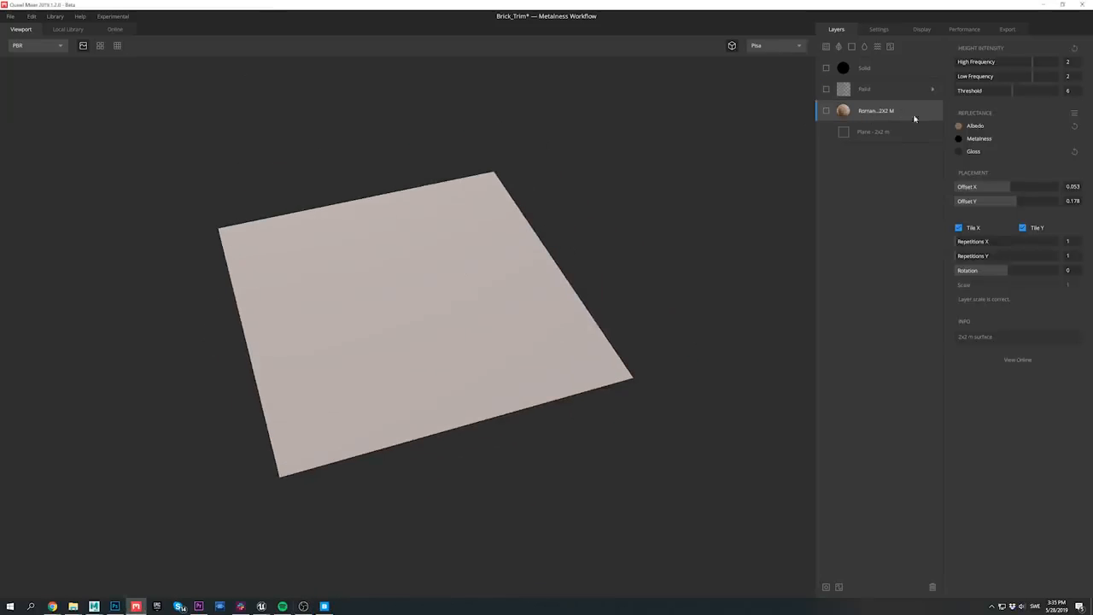
click(827, 113)
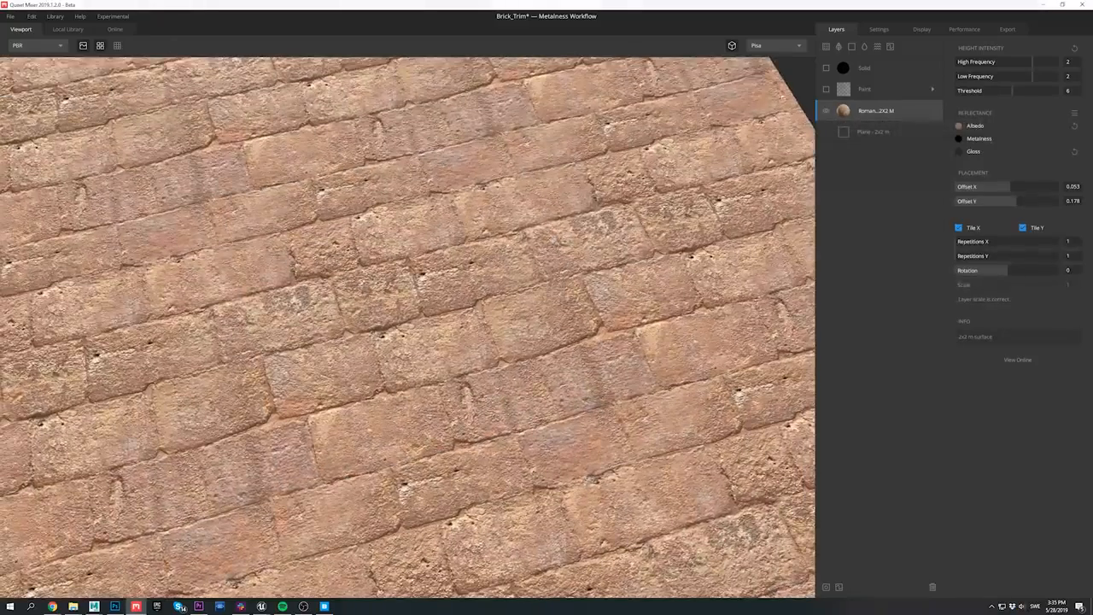
click(826, 90)
click(888, 90)
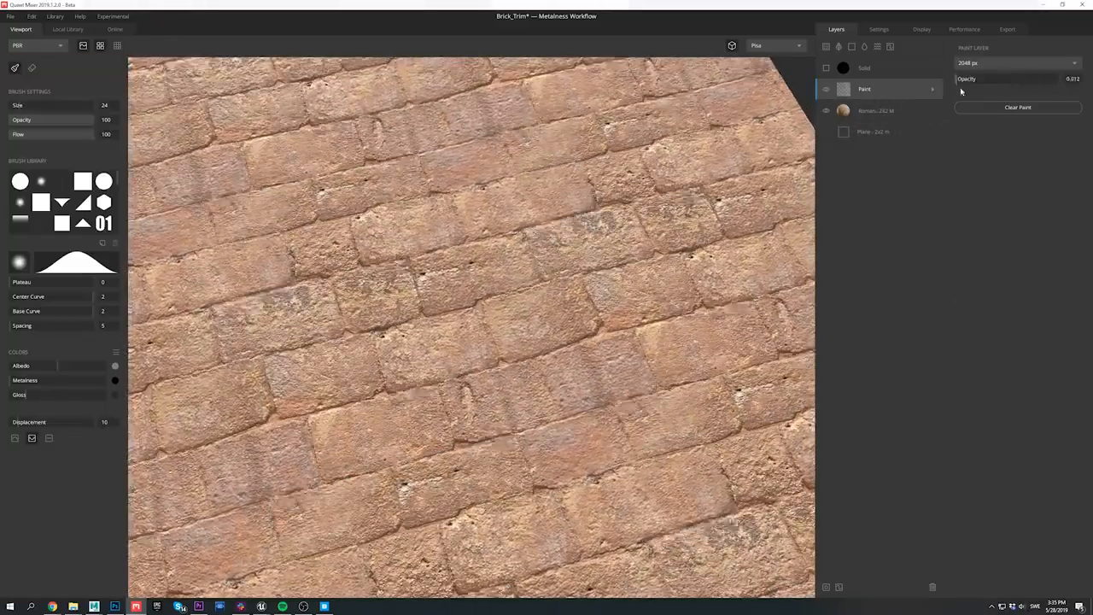
Show the black Solid layer that masks out the spaces between the trim bricks, and review the Paint and Roman brick layers
click(826, 67)
click(884, 70)
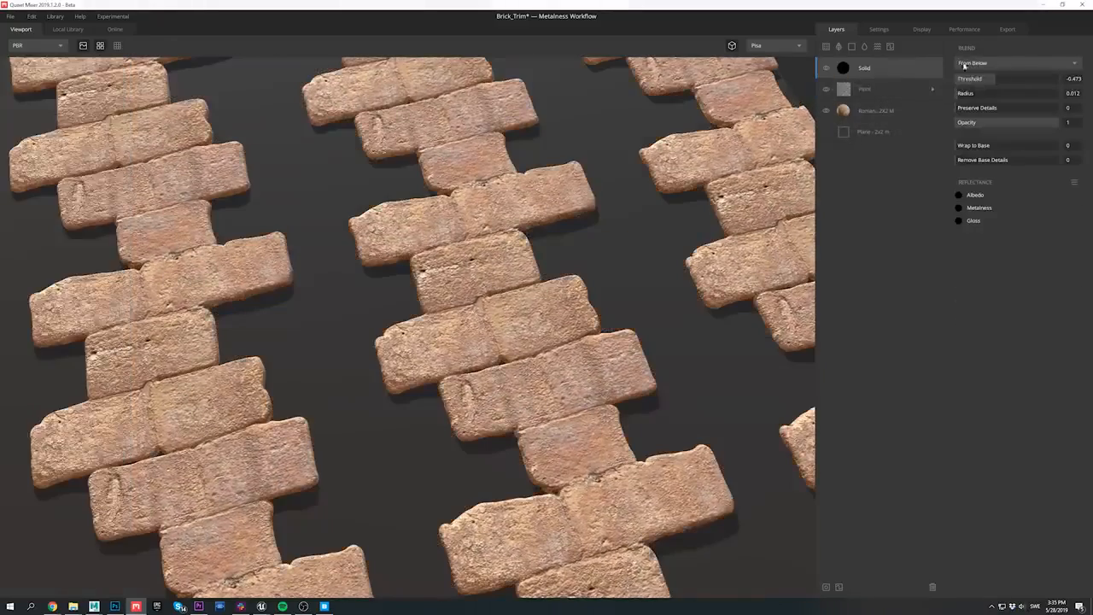
click(897, 91)
click(880, 111)
key(c)
key(c)
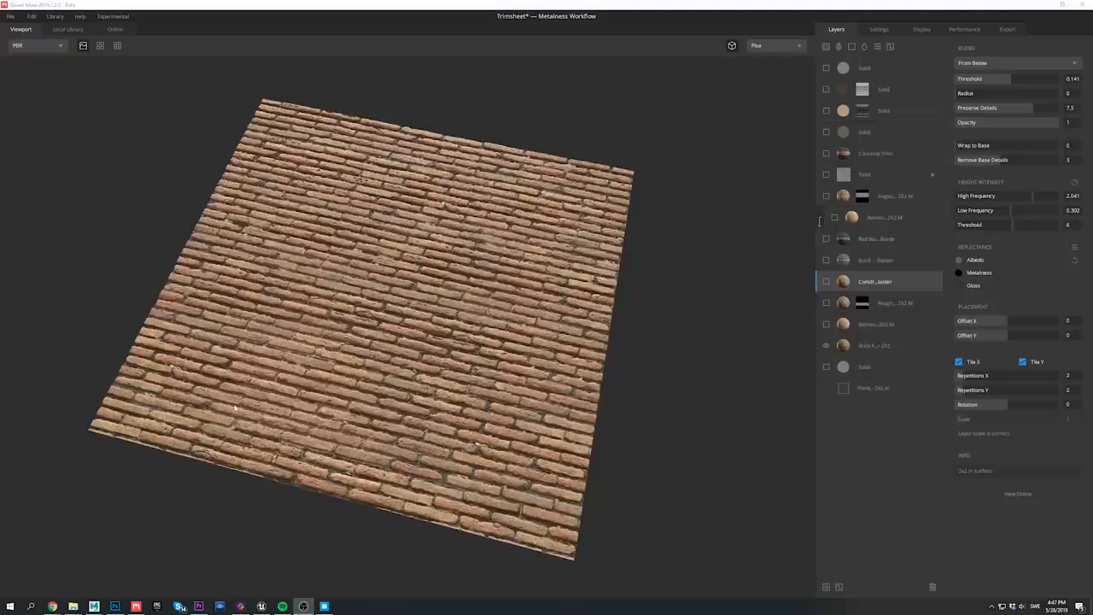
In the Trimsheet mix, show the rough brick, construction plaster, border and masked 2x2 M surface layers
click(827, 303)
click(826, 281)
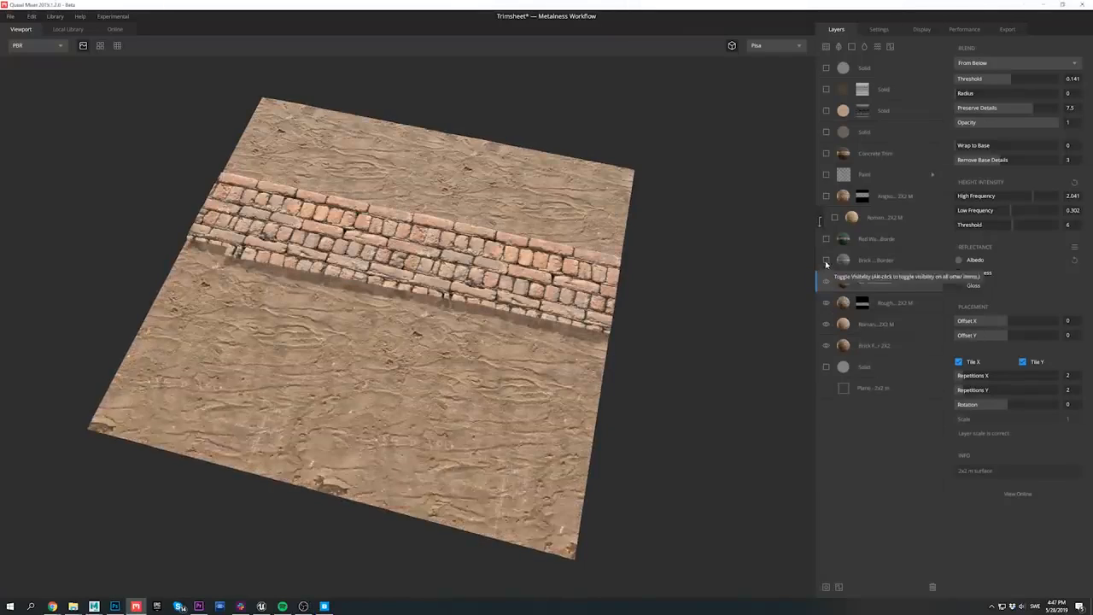
click(826, 259)
click(826, 238)
click(835, 218)
click(826, 195)
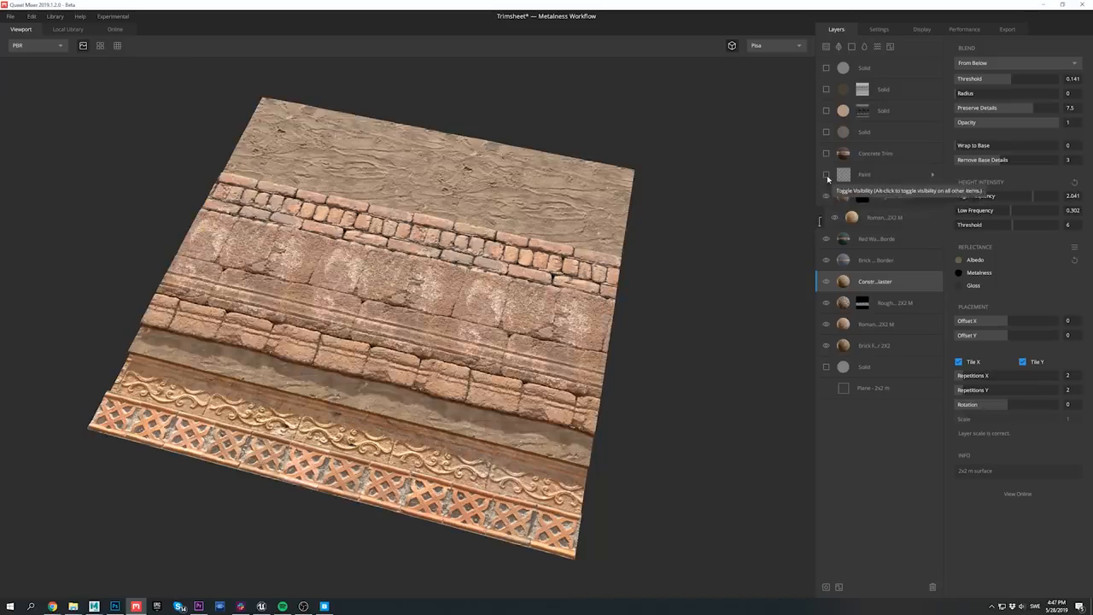
Show the Trimsheet's Paint, Concrete Trim and upper Solid layers, and inspect the trim sheet from another angle
click(826, 174)
click(826, 153)
click(826, 132)
click(826, 110)
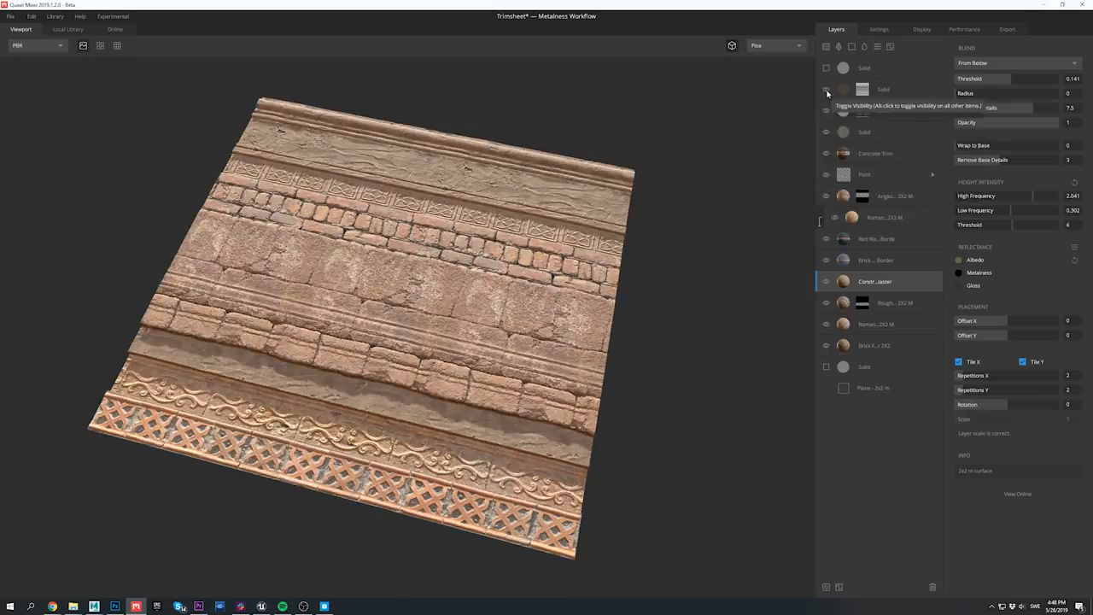
mouse_move(486, 297)
mouse_down()
mouse_move(401, 299)
mouse_move(474, 297)
mouse_move(465, 282)
mouse_move(444, 316)
mouse_move(425, 320)
mouse_move(455, 349)
mouse_up()
key(t)
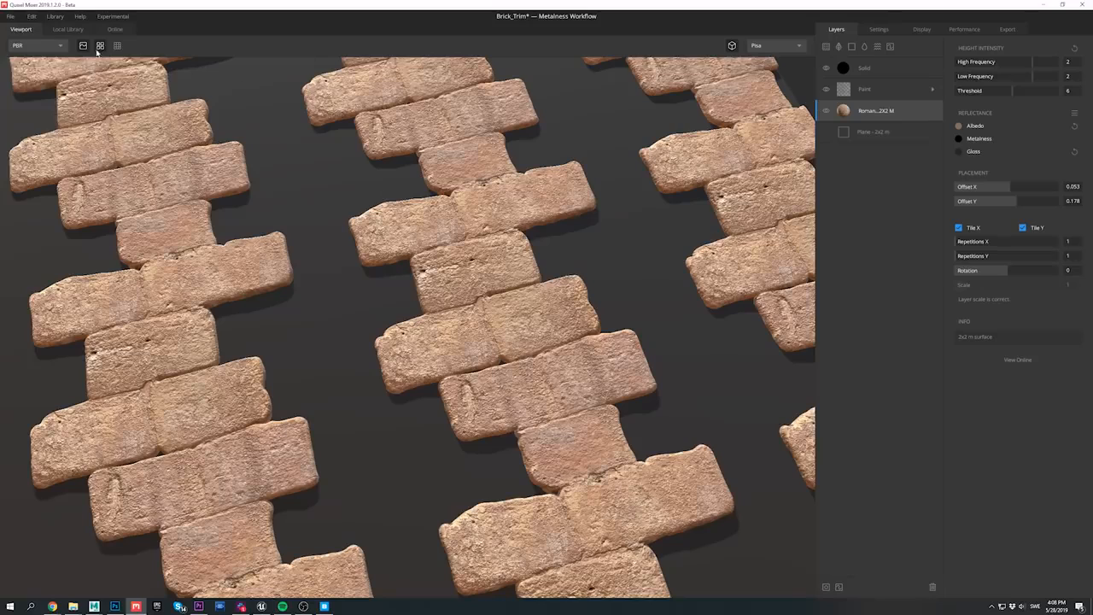
Export Brick_Trim to the library as a 4096 px Construction surface tagged Corner and Trimsheet, and switch to Quixel Bridge
click(10, 16)
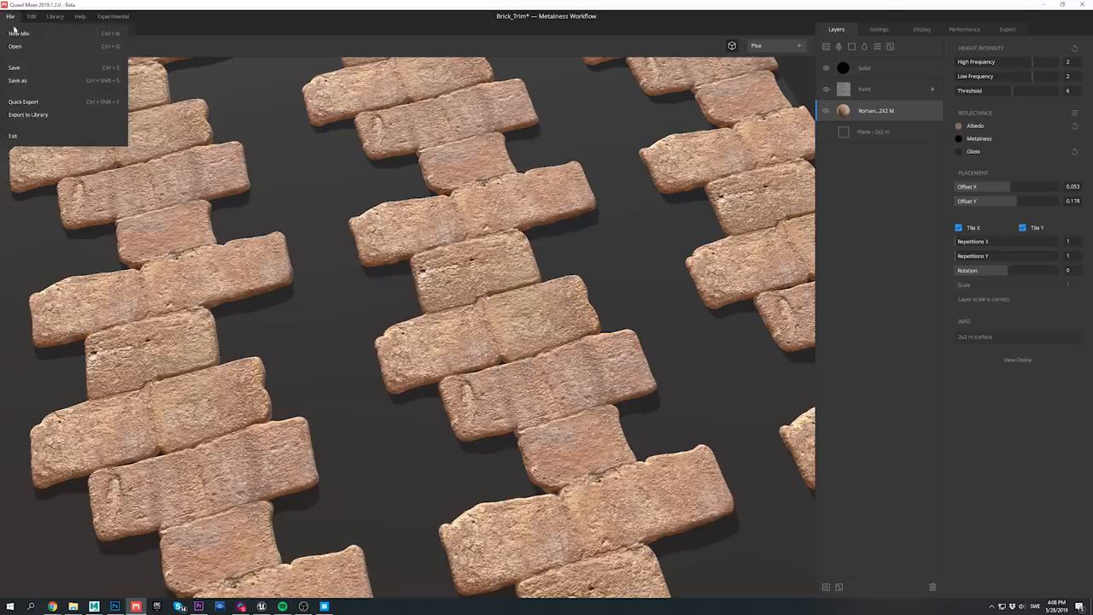
click(42, 115)
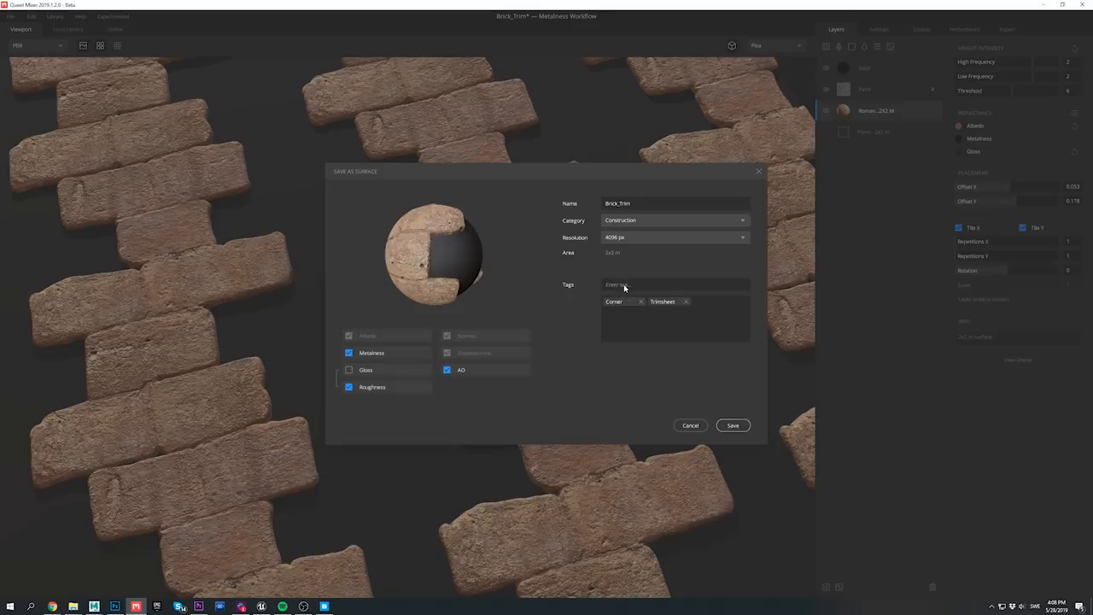
click(733, 425)
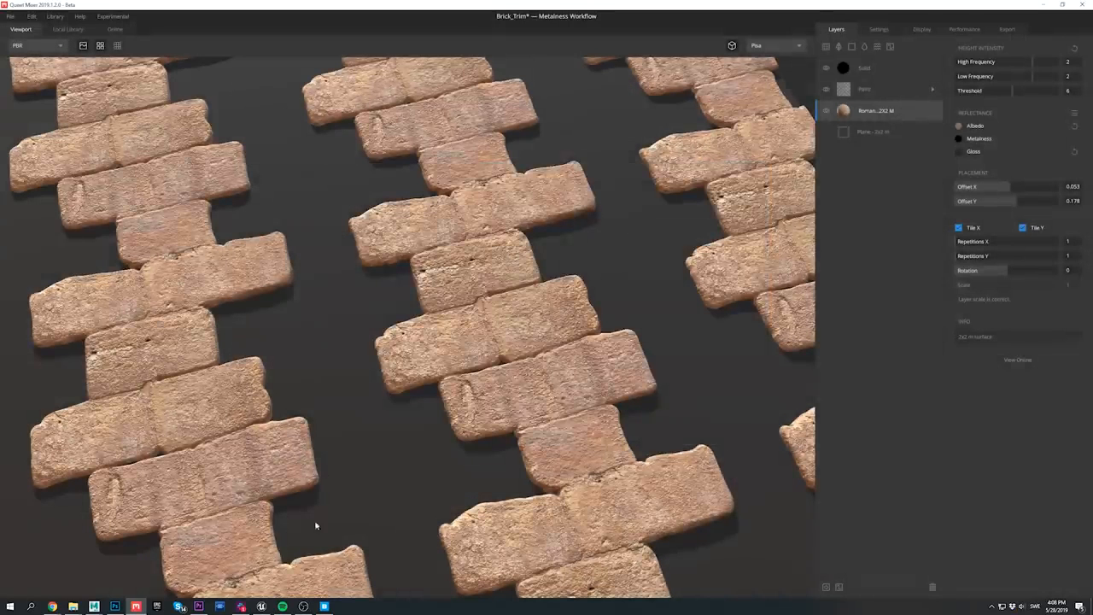
click(323, 607)
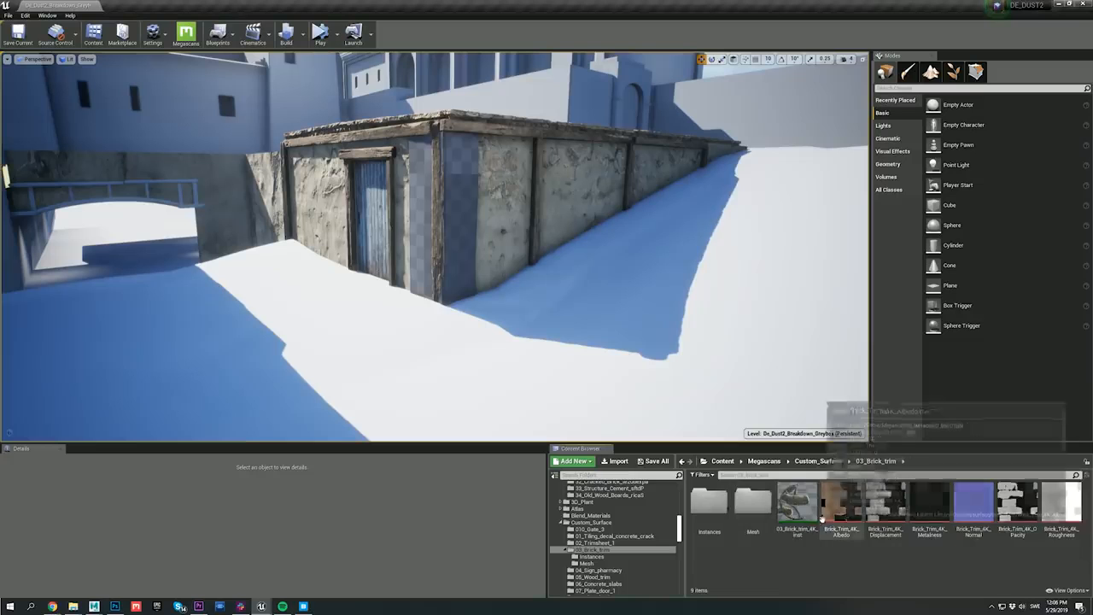
In Unreal Engine, apply the 03_Brick_trim_4K_inst material to the corner trim mesh and place a rotated copy at the door wall's other corner
drag(797, 504, 461, 258)
click(462, 263)
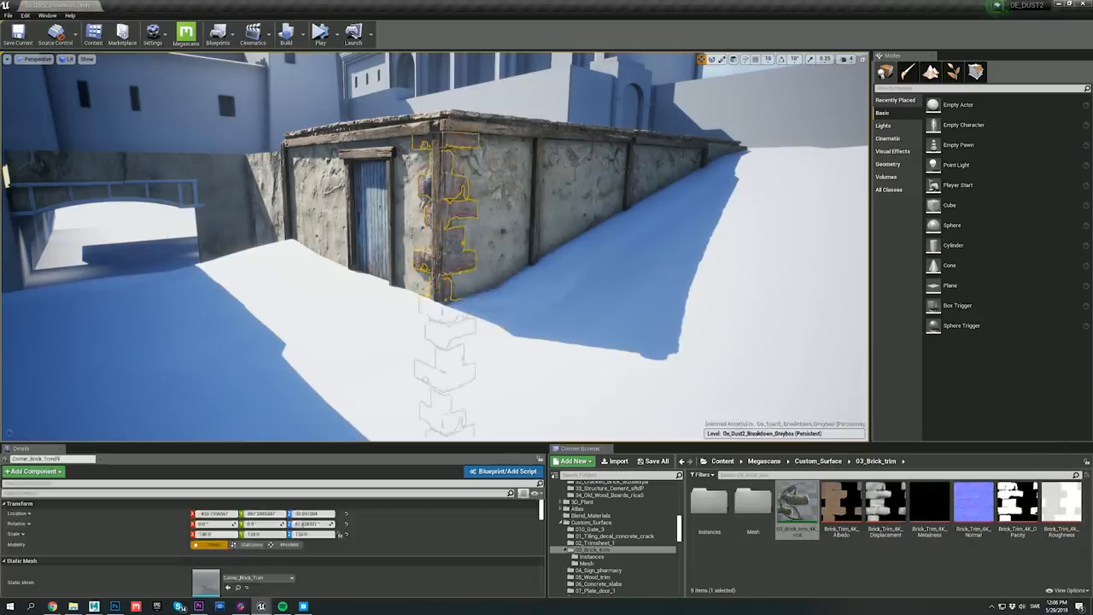
right_drag(462, 263, 462, 350)
drag(469, 424, 318, 302)
key(e)
key(g)
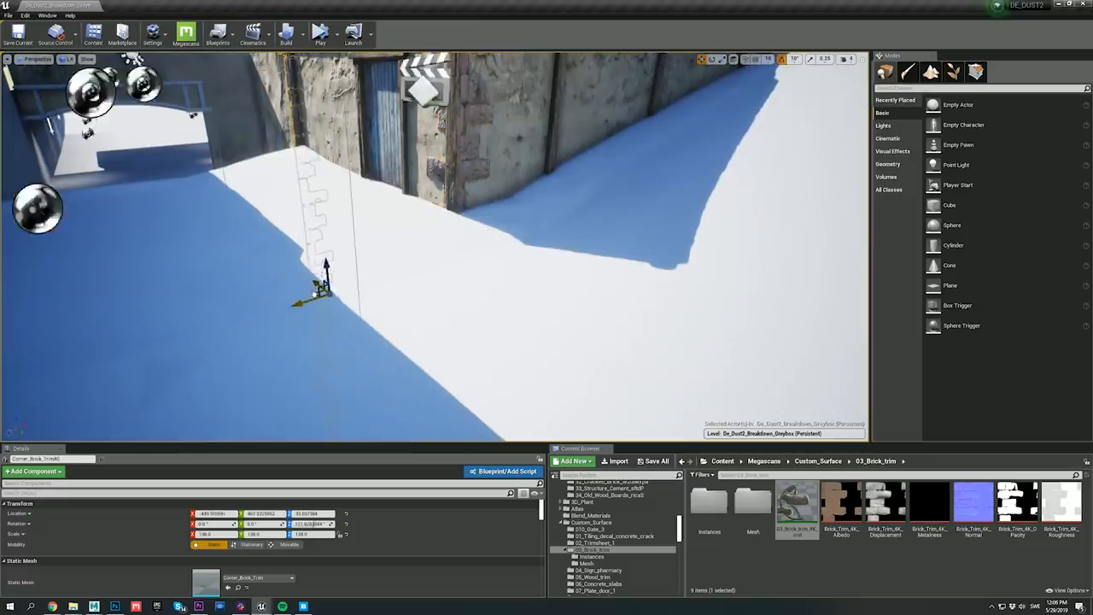
key(g)
click(360, 206)
key(Escape)
right_drag(360, 207, 362, 128)
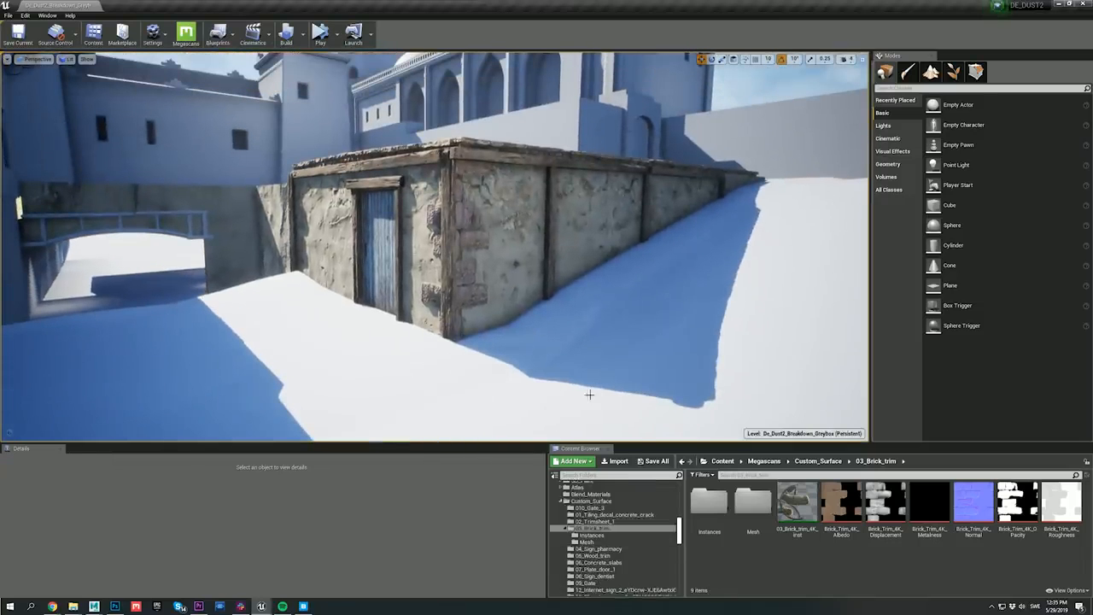
Place the 07_Leakage decal on the ramp-side plaster wall and the 02_Concrete_Patch decal along its base
drag(681, 531, 682, 545)
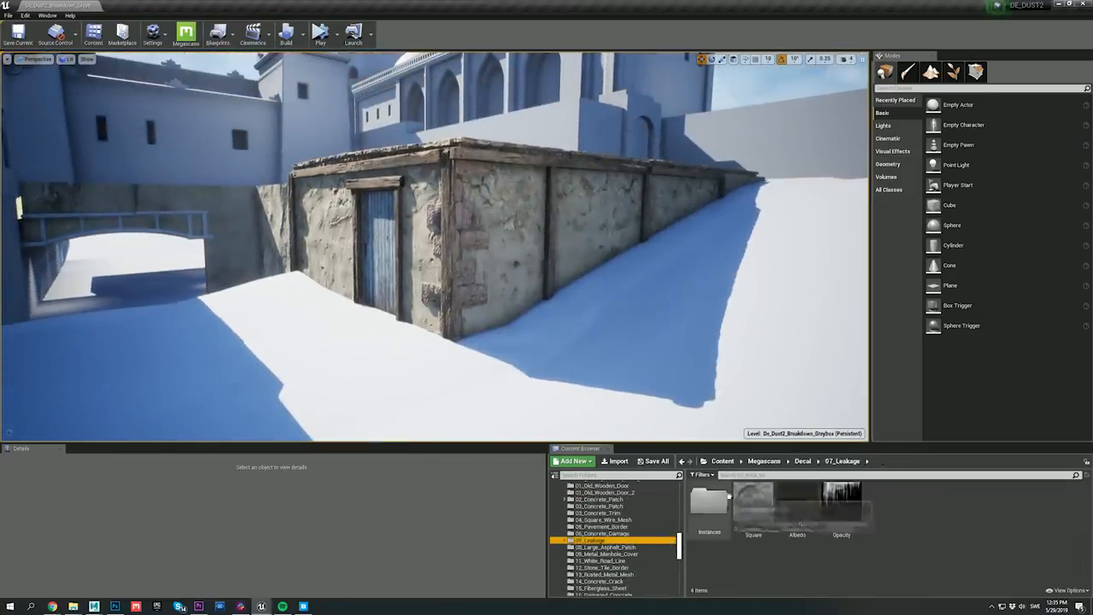
drag(753, 503, 653, 230)
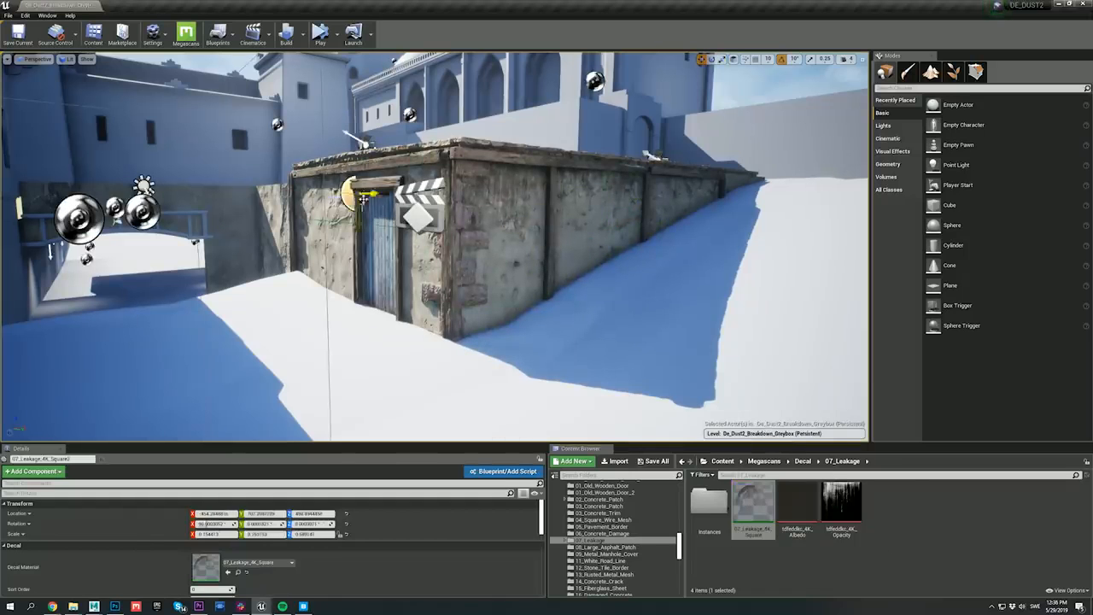
click(599, 499)
drag(754, 504, 533, 295)
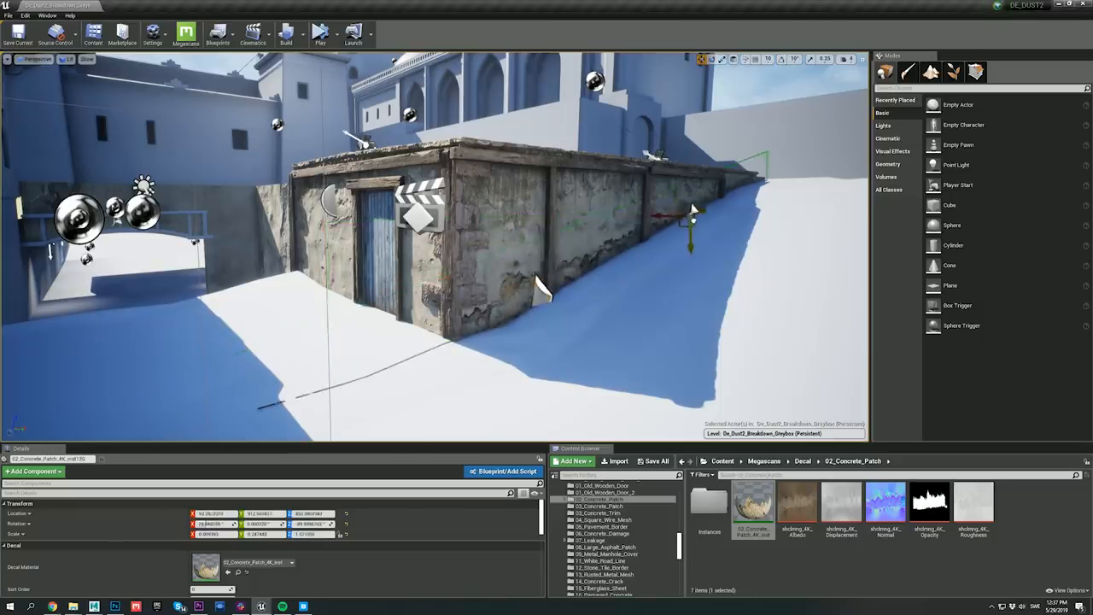
Duplicate the concrete patch decal from the wall's base to the upper ramp-side wall and rotate it upside down
click(543, 292)
key(g)
key(g)
key(e)
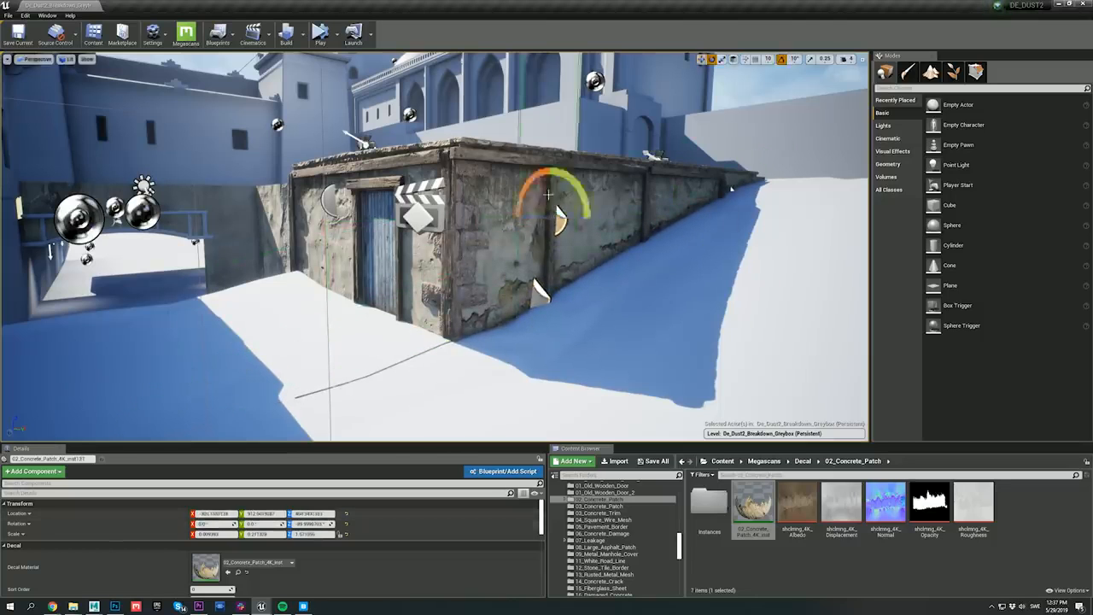
Copy the inverted concrete patch decal to the upper edge of the wall beside the door
key(w)
drag(560, 218, 319, 175)
key(g)
key(g)
key(g)
key(g)
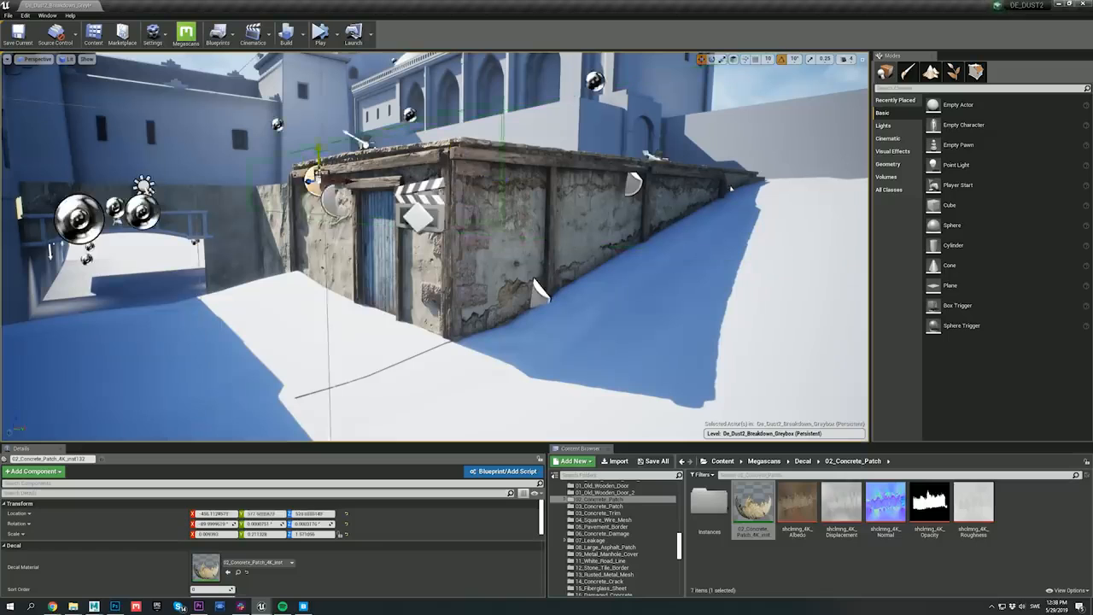
key(g)
key(g)
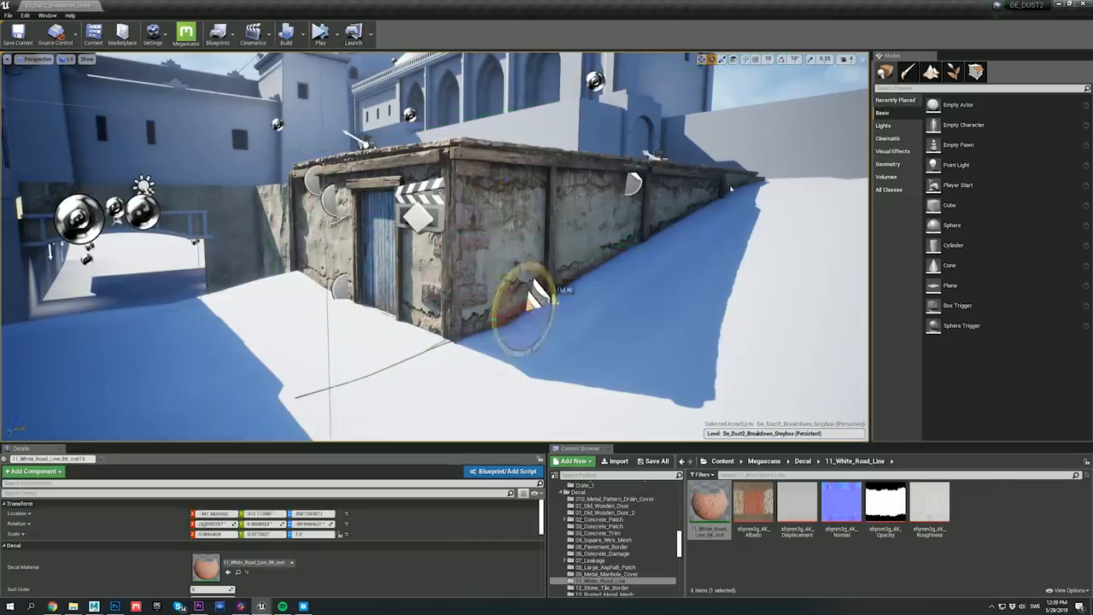
Position 11_White_Road_Line decals along the base of the ramp-side wall and rotate them to follow the slope
key(w)
drag(533, 280, 693, 207)
key(g)
key(g)
key(e)
key(g)
key(g)
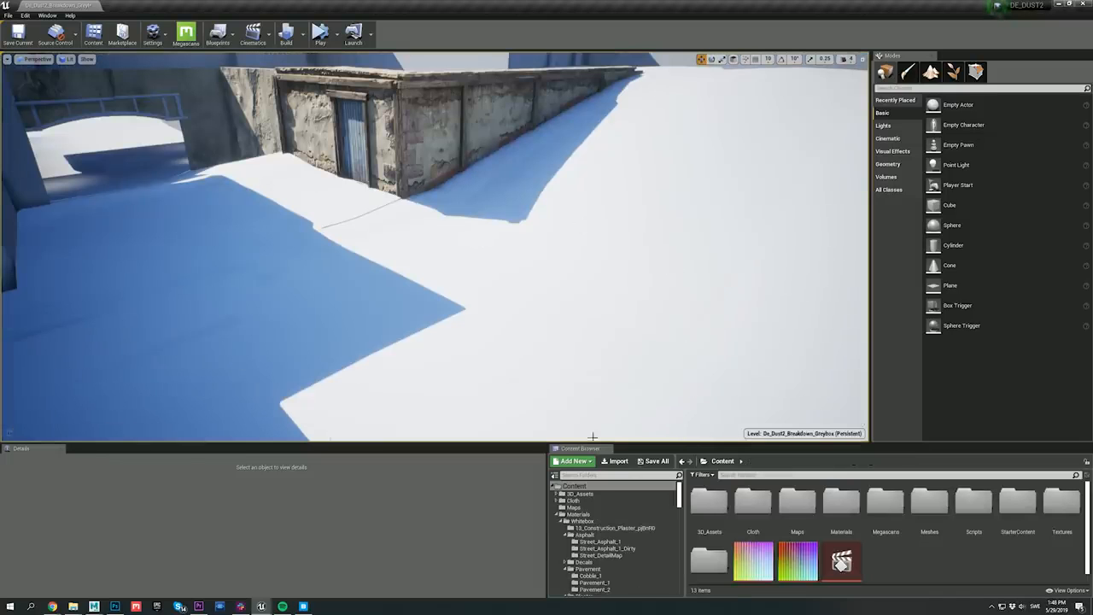
Apply the Street_Asphalt_1 material to the road and the Pavement_1 material to the near sidewalk
click(598, 542)
drag(974, 505, 617, 377)
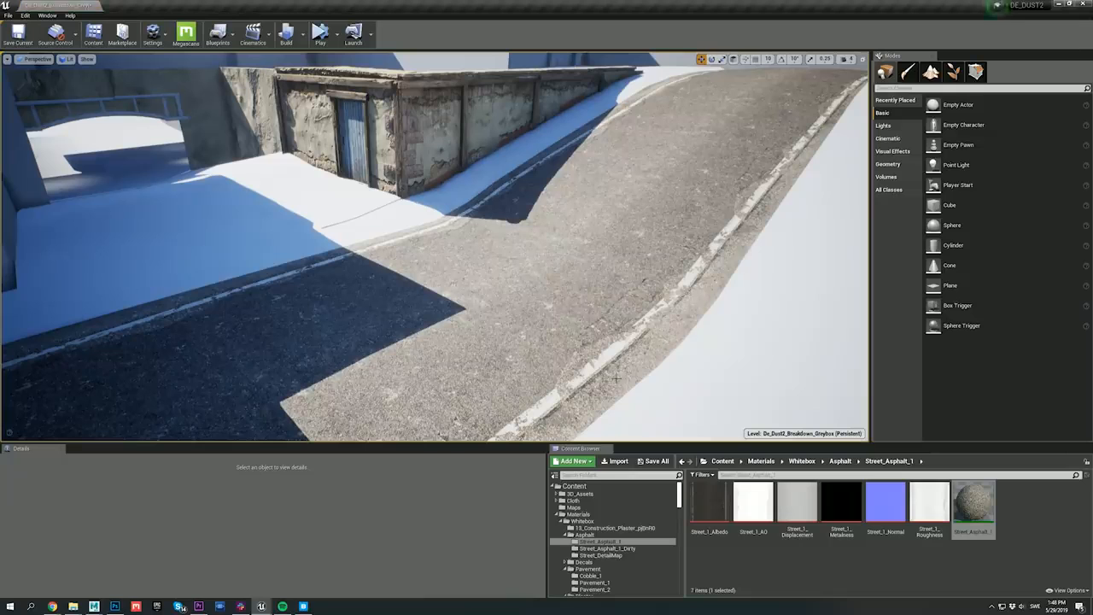
click(612, 582)
drag(692, 515, 734, 363)
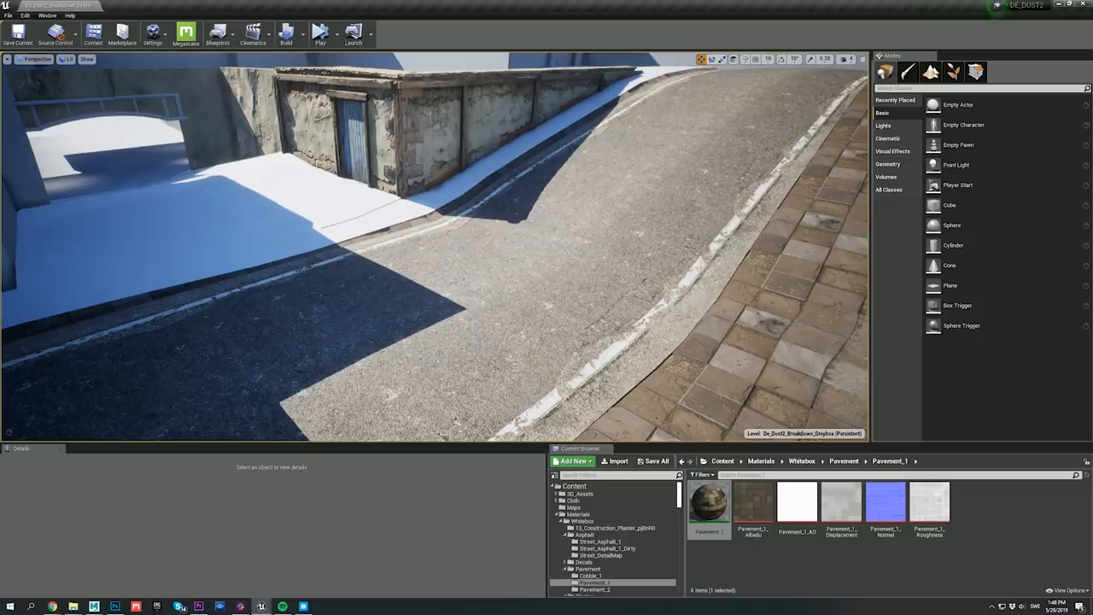
Apply the Cobble_1 folder's material to the ground in front of the door wall
click(598, 576)
drag(709, 502, 176, 231)
Place a plain Cement_Curbs_sepxW_4K_3d_ms curb mesh along the street edge of the near sidewalk
click(636, 546)
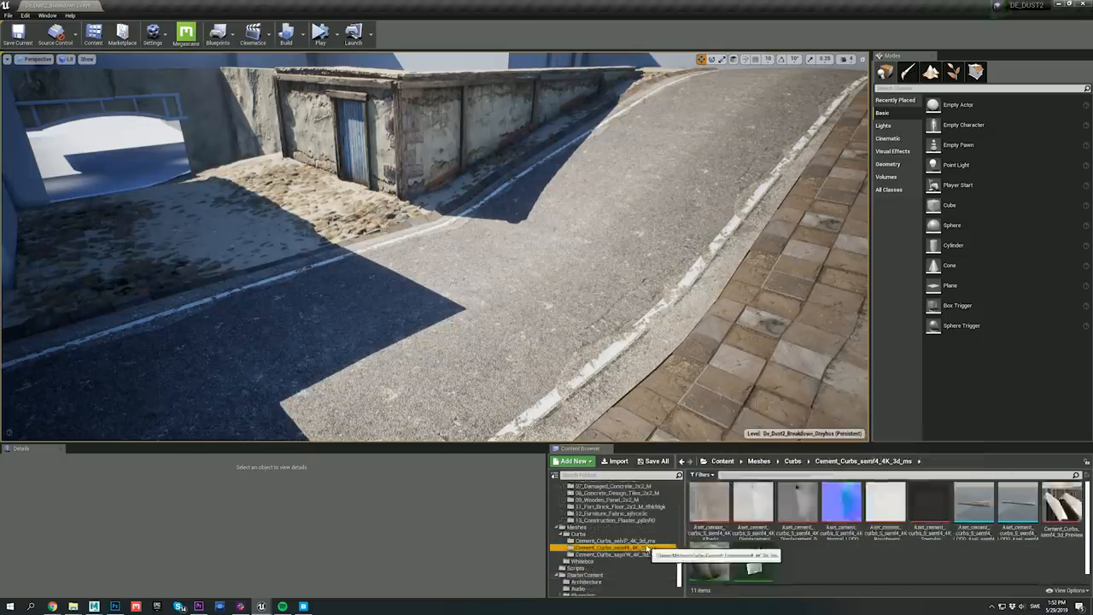
click(632, 555)
drag(974, 504, 687, 339)
right_drag(688, 339, 667, 376)
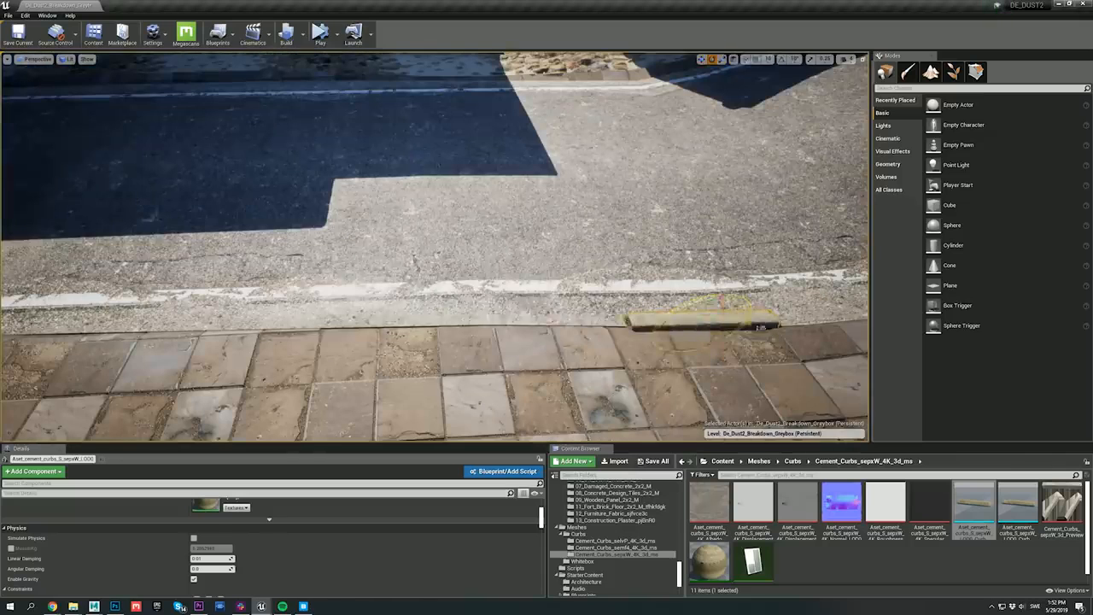
click(393, 323)
Extend the near sidewalk's curb line by alternating yellow-painted Cement_Curbs_selvP_4K_3d_ms pieces with plain curbs
drag(750, 508, 209, 335)
right_drag(205, 329, 256, 329)
drag(709, 504, 260, 310)
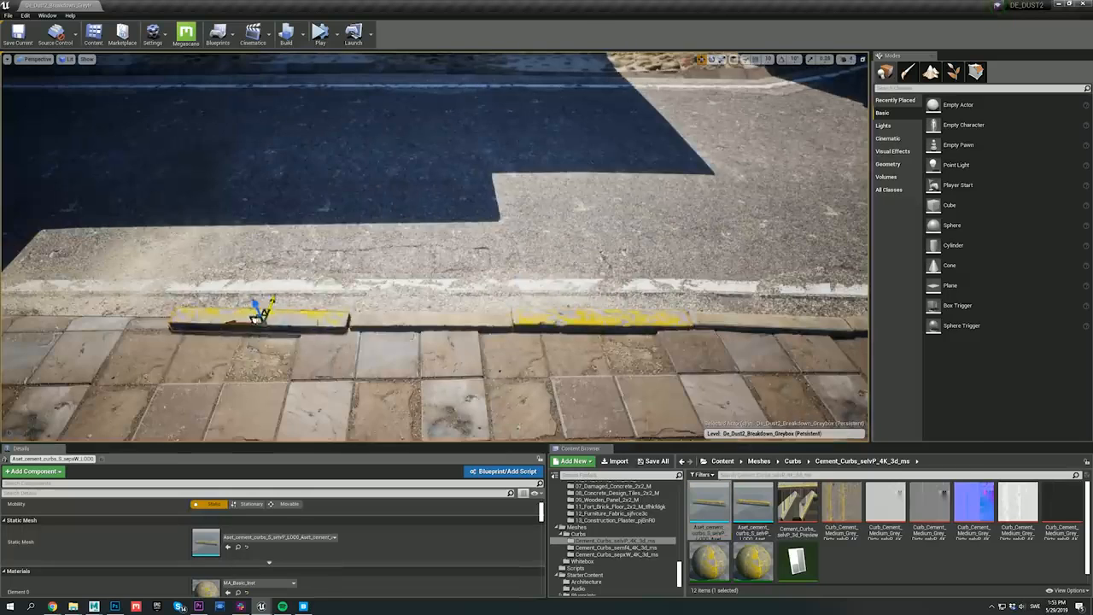
right_drag(261, 310, 325, 316)
alt+drag(325, 316, 163, 322)
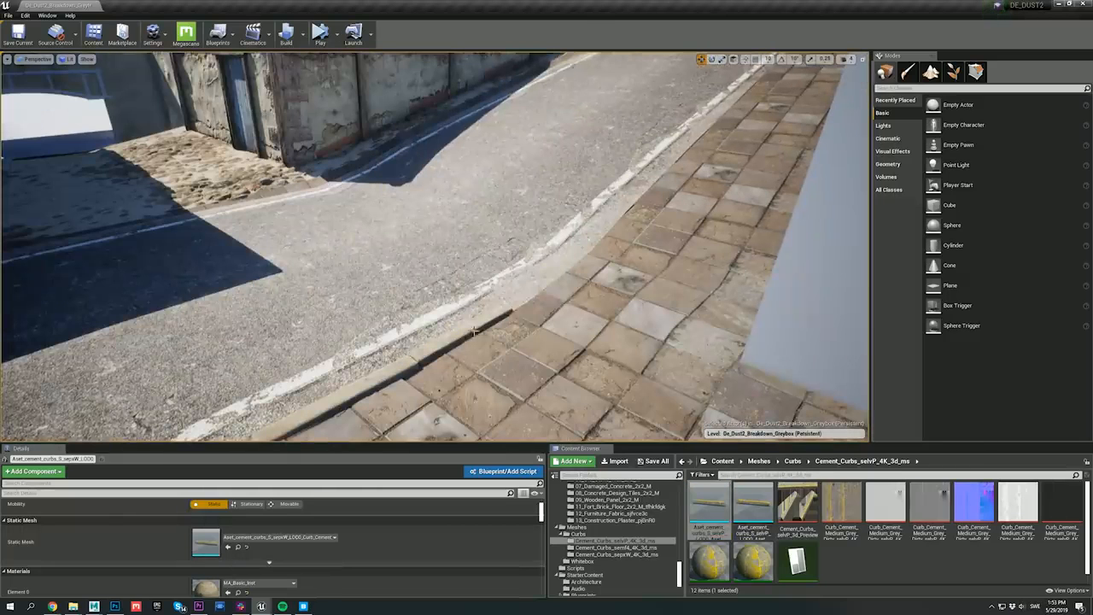
Duplicate the cement curbs along the bend of the near sidewalk and rotate them to follow the curve
key(g)
alt+drag(564, 275, 617, 229)
key(g)
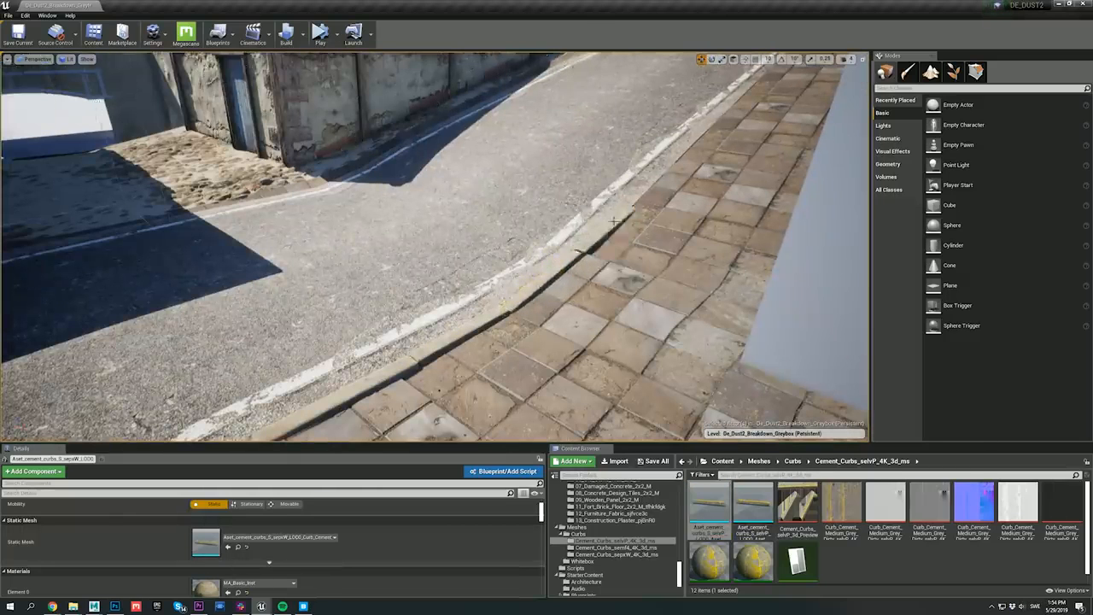
key(ctrl+b)
right_drag(561, 284, 598, 295)
key(g)
alt+drag(578, 242, 618, 183)
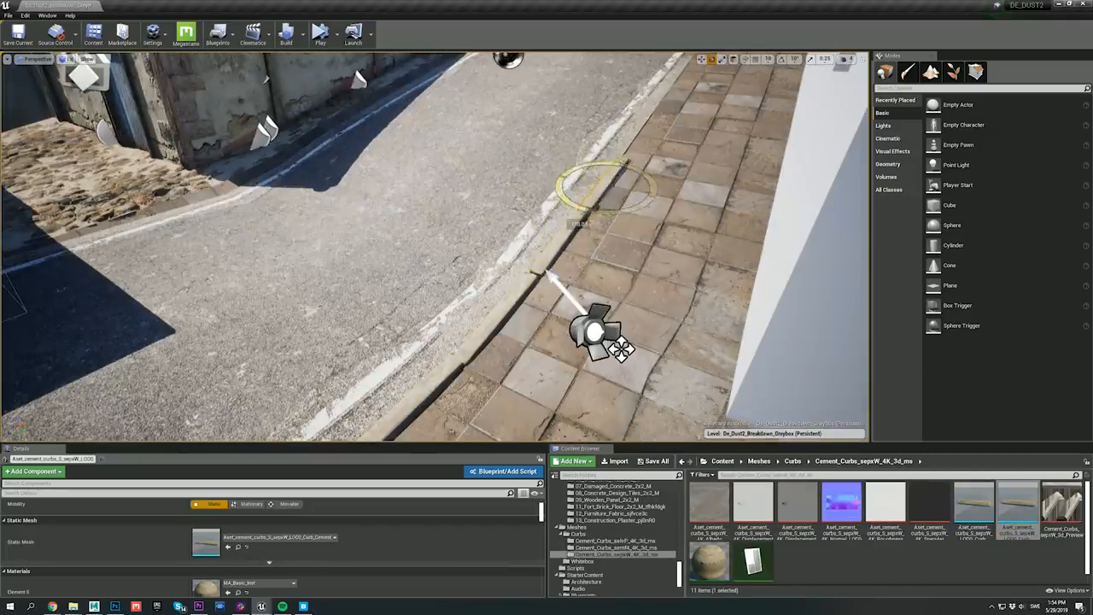
Continue the near sidewalk's curb line up the ramp with more Cement_Curbs_sepxW_4K_3d_ms pieces
key(w)
key(g)
right_drag(621, 348, 652, 322)
drag(1018, 504, 725, 246)
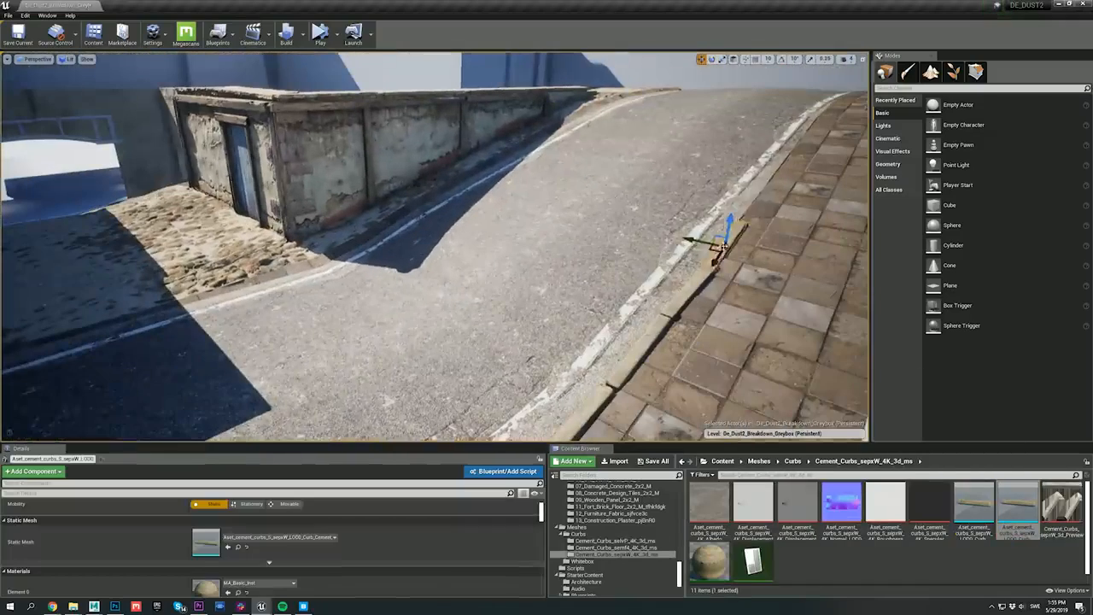
key(g)
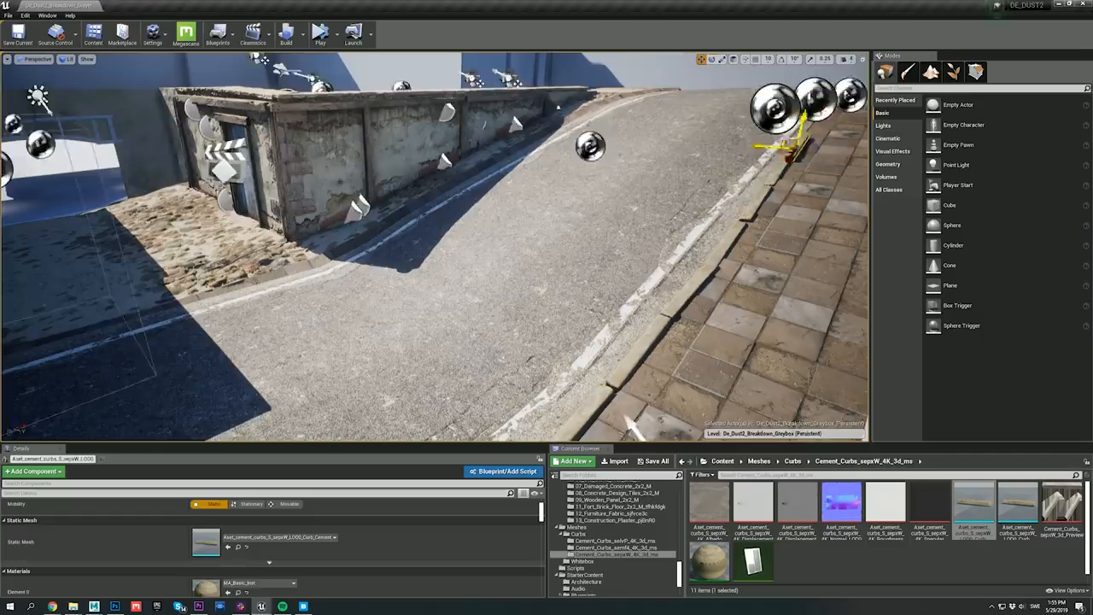
key(g)
click(681, 295)
right_drag(598, 196, 627, 205)
key(g)
key(g)
Copy cement curb pieces along the street edge beside the ramp-side wall, up to the top of the slope
click(340, 219)
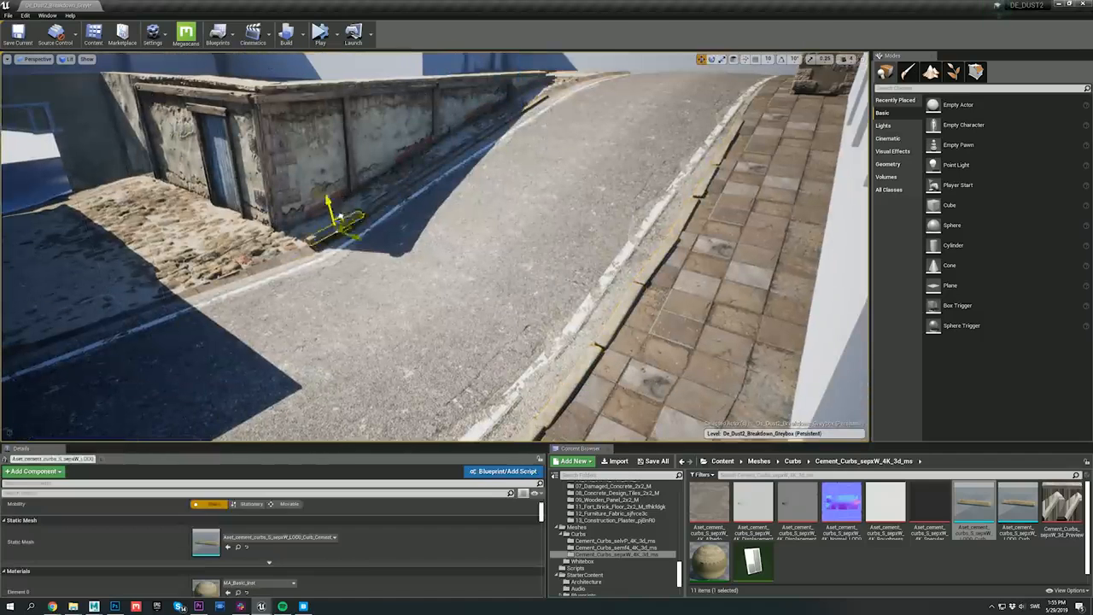
key(Delete)
right_drag(387, 193, 427, 205)
click(489, 164)
alt+drag(489, 164, 544, 120)
key(g)
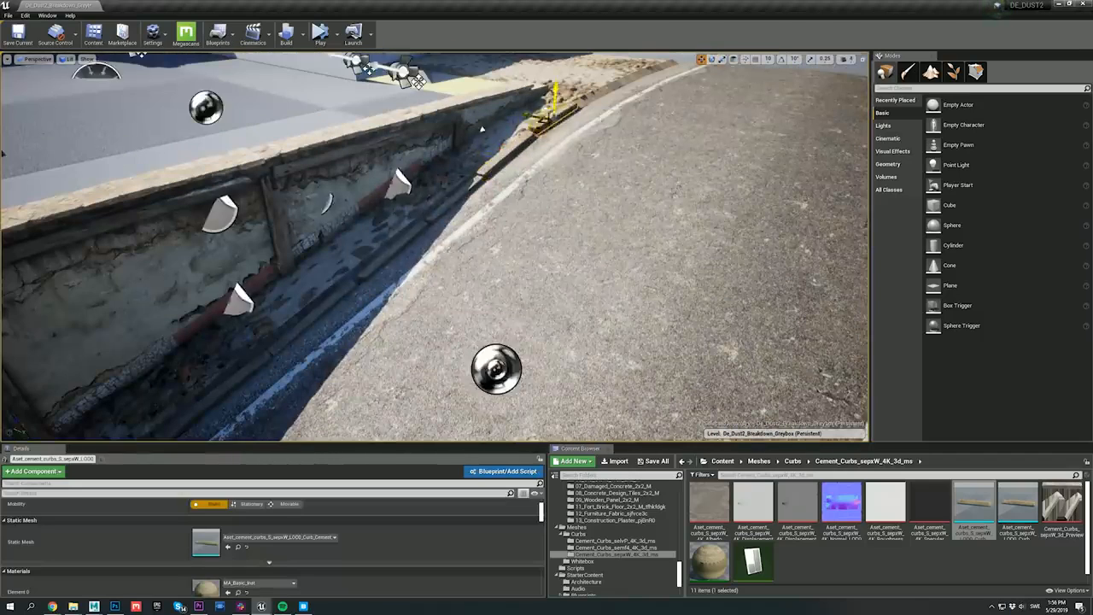
key(g)
click(454, 189)
alt+drag(449, 183, 390, 249)
key(g)
right_drag(390, 248, 359, 273)
Rotate, scale and move the curb piece near the wall's front corner so it fits the start of the slope
key(e)
right_drag(530, 215, 504, 205)
drag(407, 260, 398, 288)
key(r)
right_drag(398, 288, 478, 257)
key(e)
right_drag(547, 213, 478, 239)
key(w)
drag(412, 224, 380, 244)
right_drag(380, 243, 364, 270)
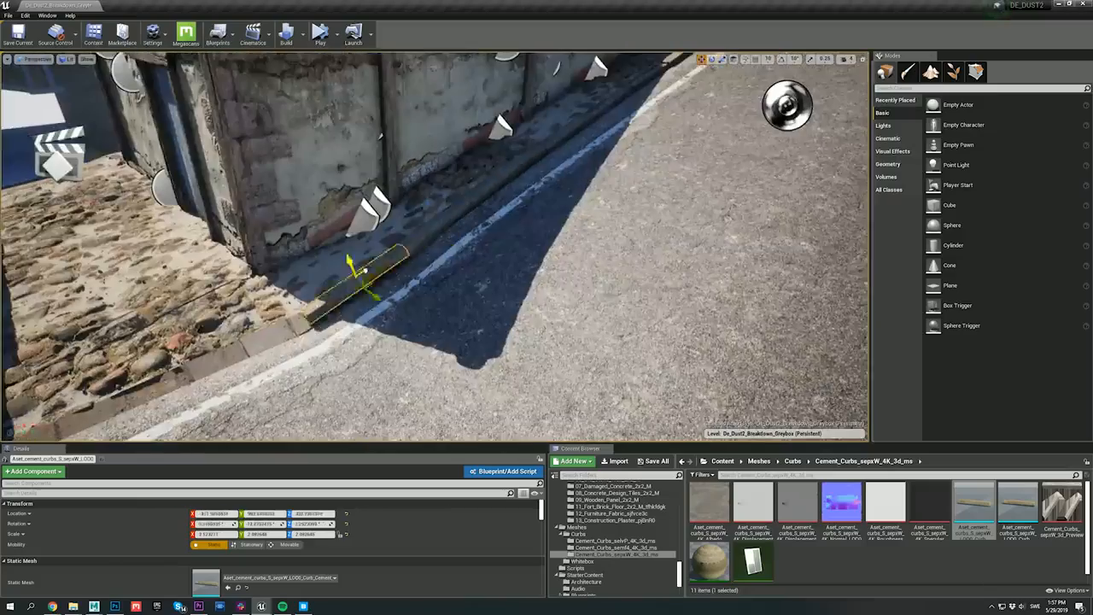
drag(365, 270, 360, 273)
Copy a row of cement curbs along the street edge of the cobbled ground and scale them to fit
right_drag(360, 273, 546, 282)
click(547, 380)
alt+drag(551, 369, 261, 141)
right_drag(261, 141, 171, 188)
key(r)
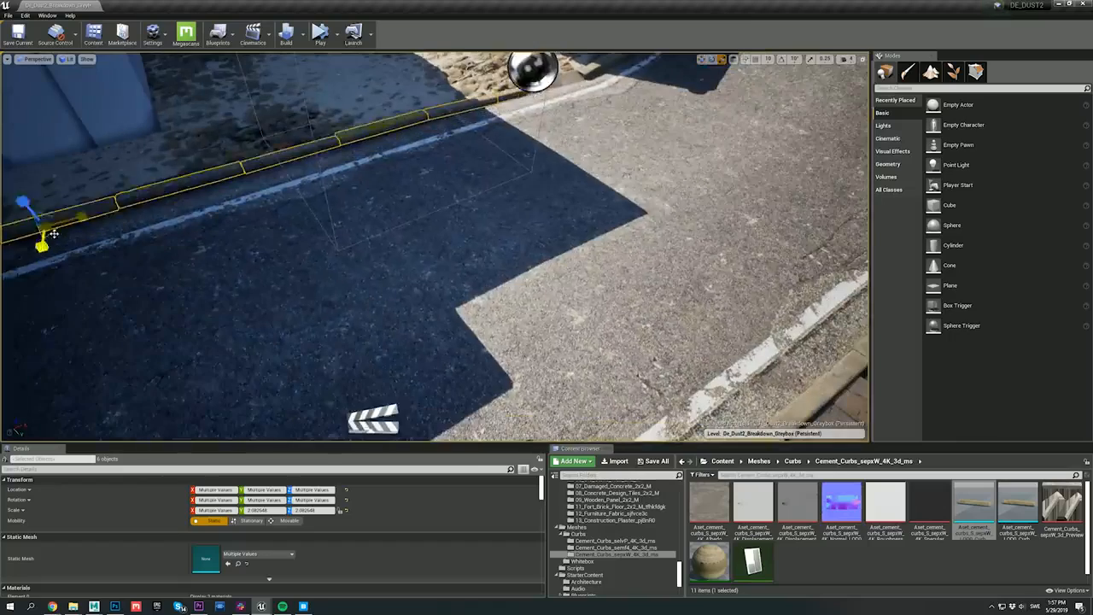
key(g)
key(g)
right_drag(41, 210, 256, 188)
Move and rotate individual curbs along the cobbled ground so they line up with the street edge
click(403, 167)
key(w)
drag(403, 145, 404, 151)
click(325, 180)
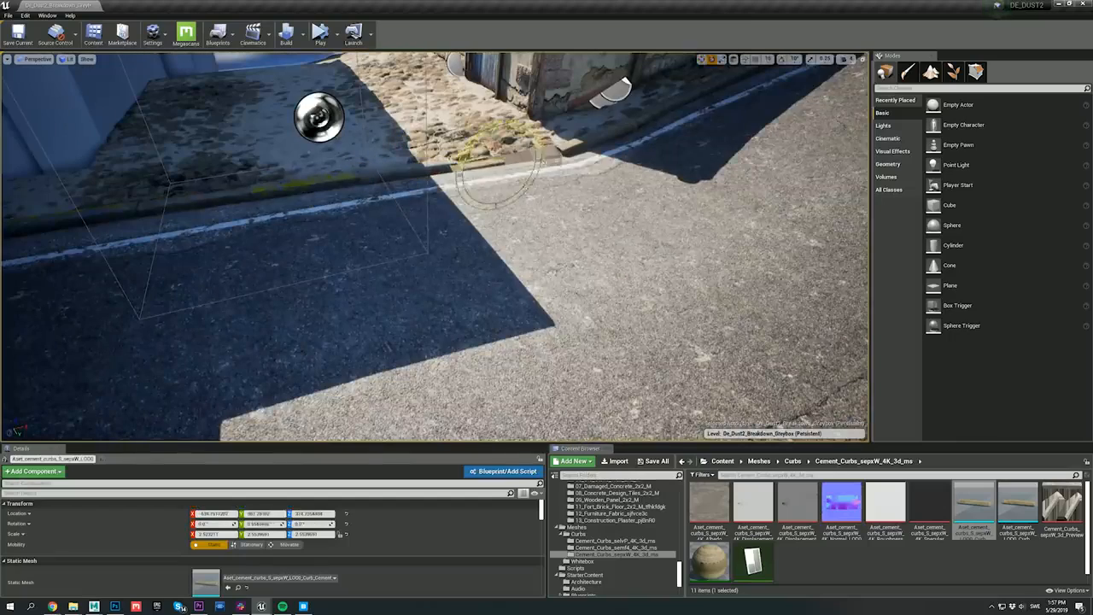
right_drag(502, 136, 436, 115)
key(w)
click(376, 197)
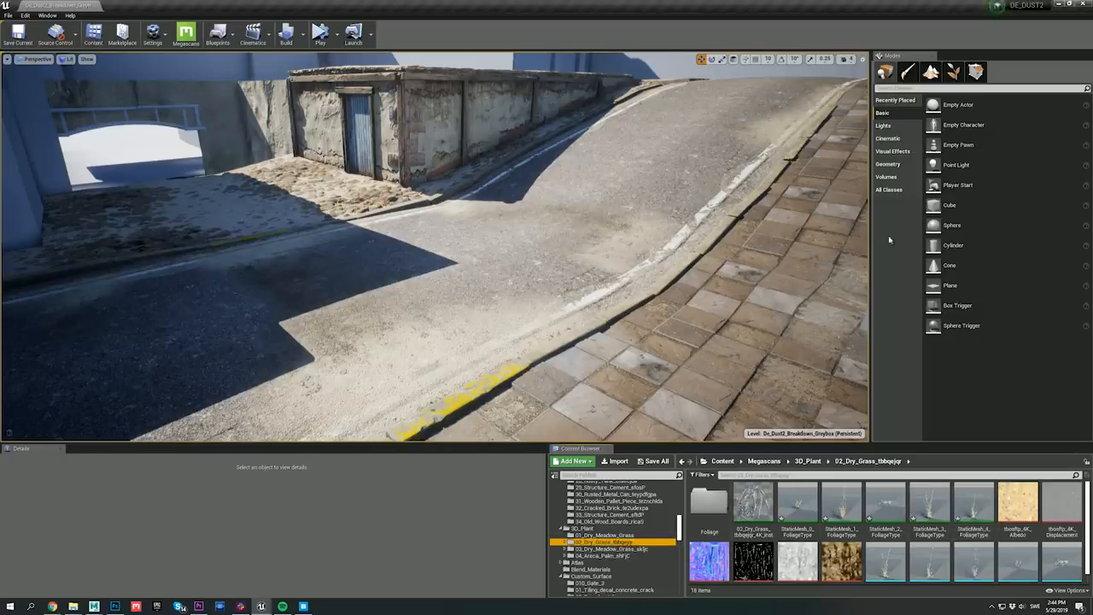
Paint dry grass foliage by the sidewalk, curb and door, using the Dry_Meadow_Grass_skfjc_Var1 through StaticMesh_4 foliage types
click(956, 73)
click(938, 229)
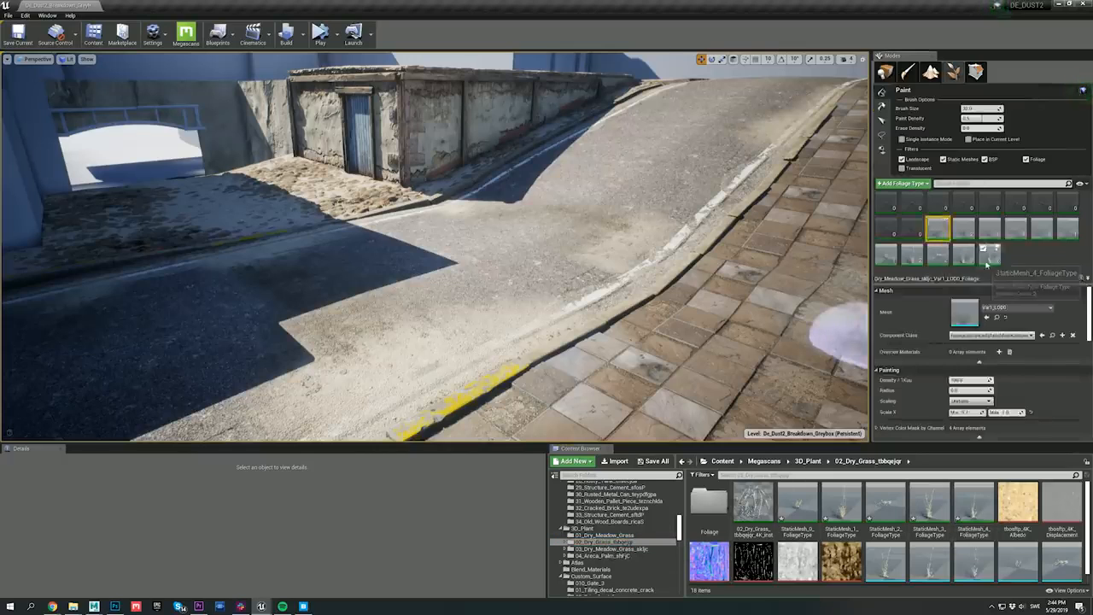
shift+click(991, 256)
click(803, 295)
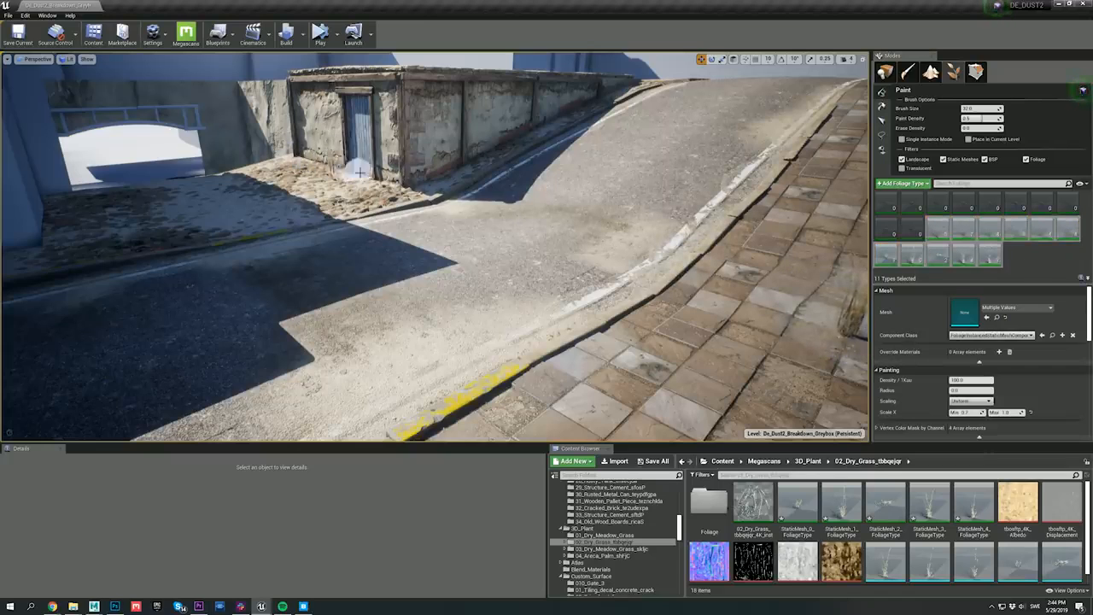
click(629, 303)
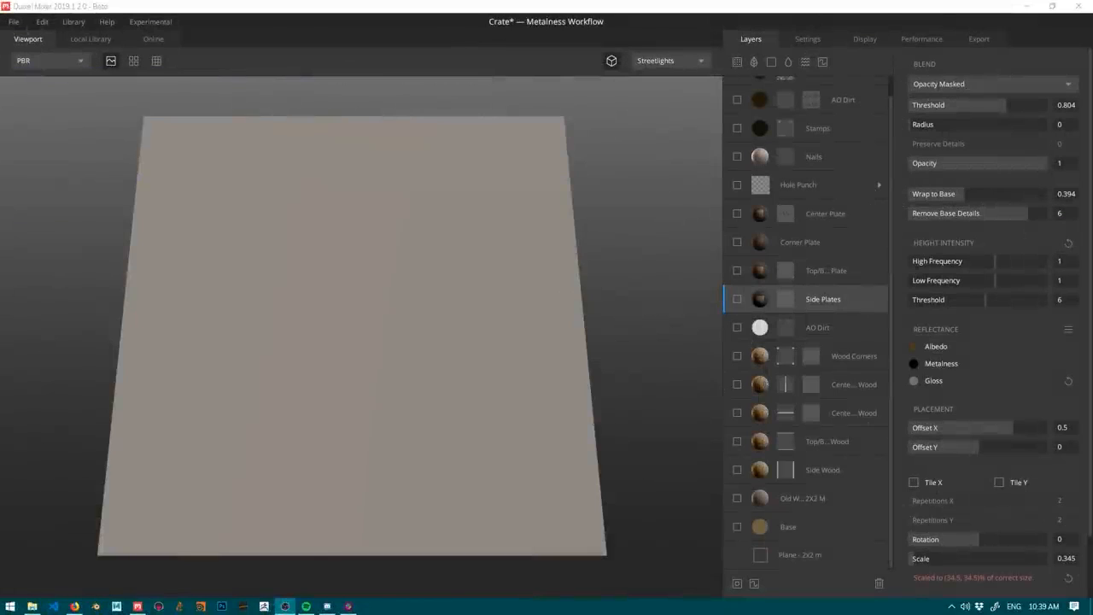
In Quixel Mixer, show the Crate mix's wood layers, from the old wood base up to the wood corners
click(737, 498)
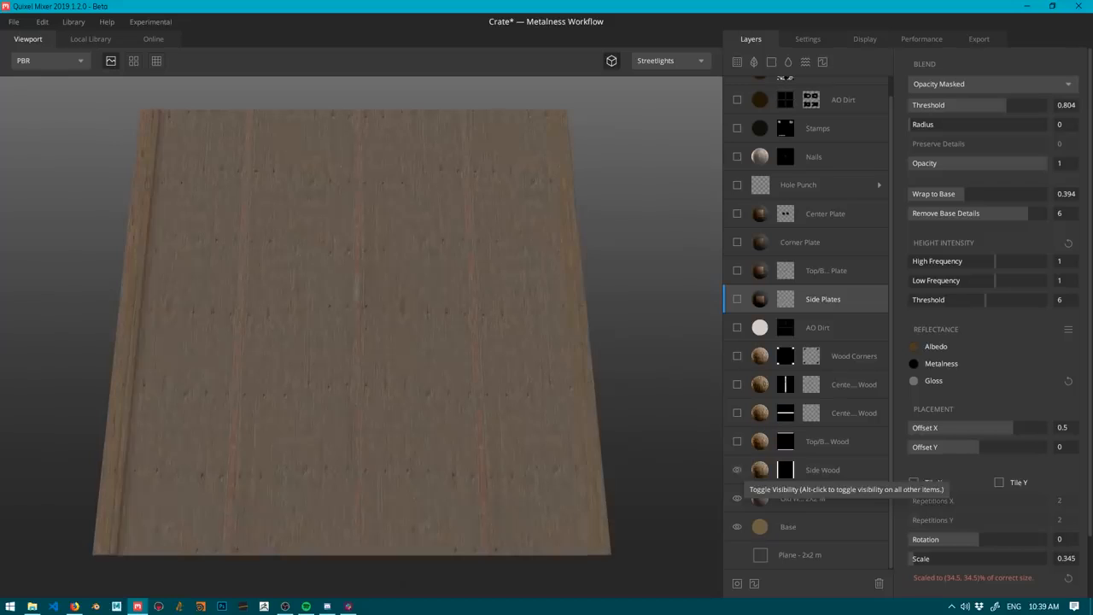
click(737, 441)
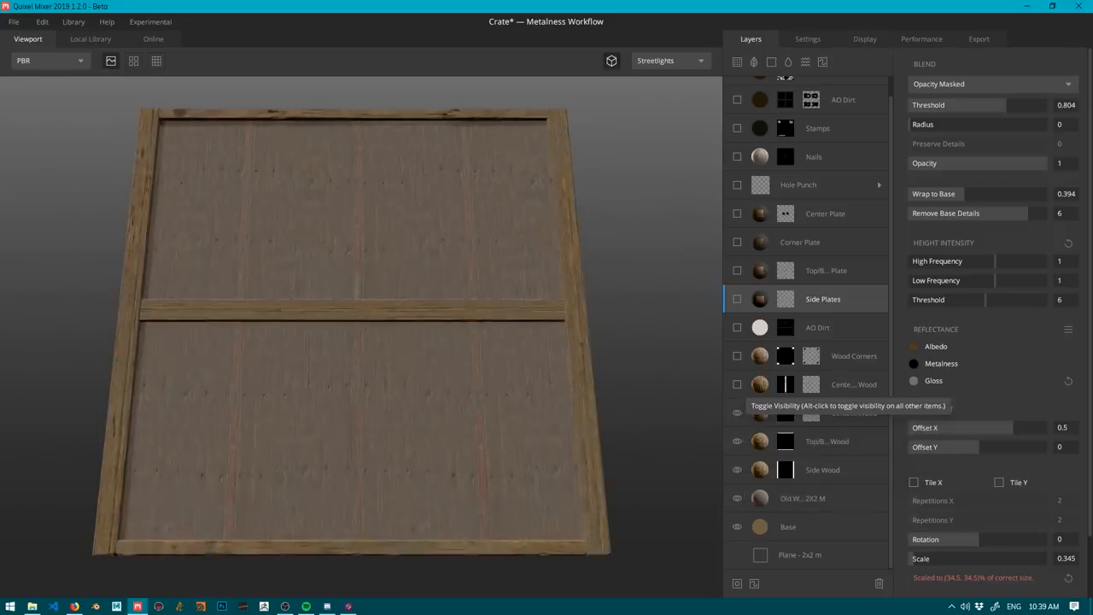
click(737, 355)
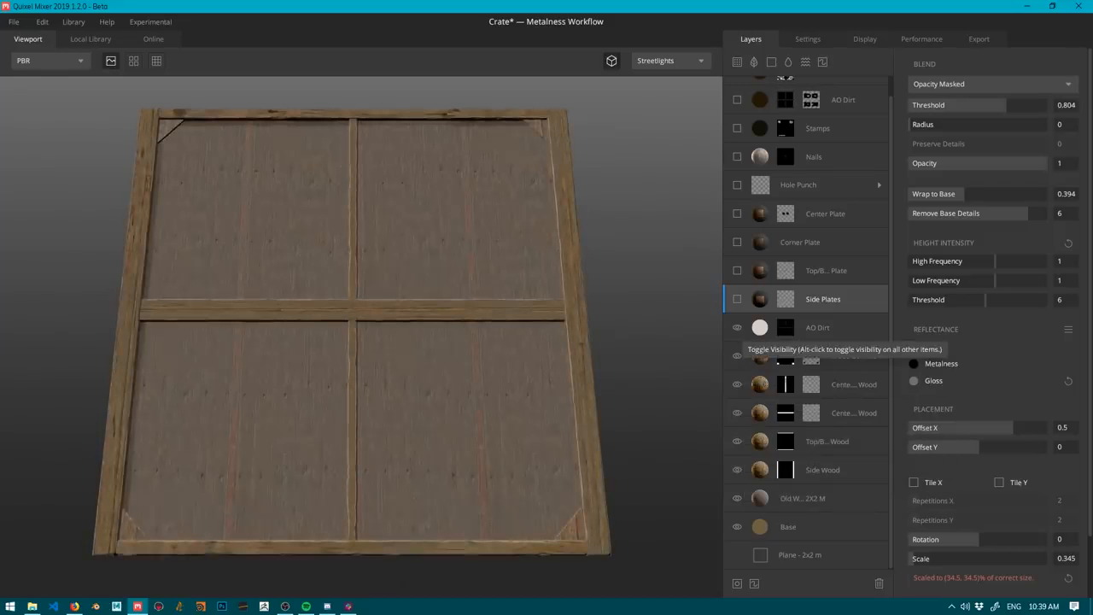
Show the crate's metal plate, Hole Punch and Nails layers, followed by the stamp and dirt layers above them
click(737, 299)
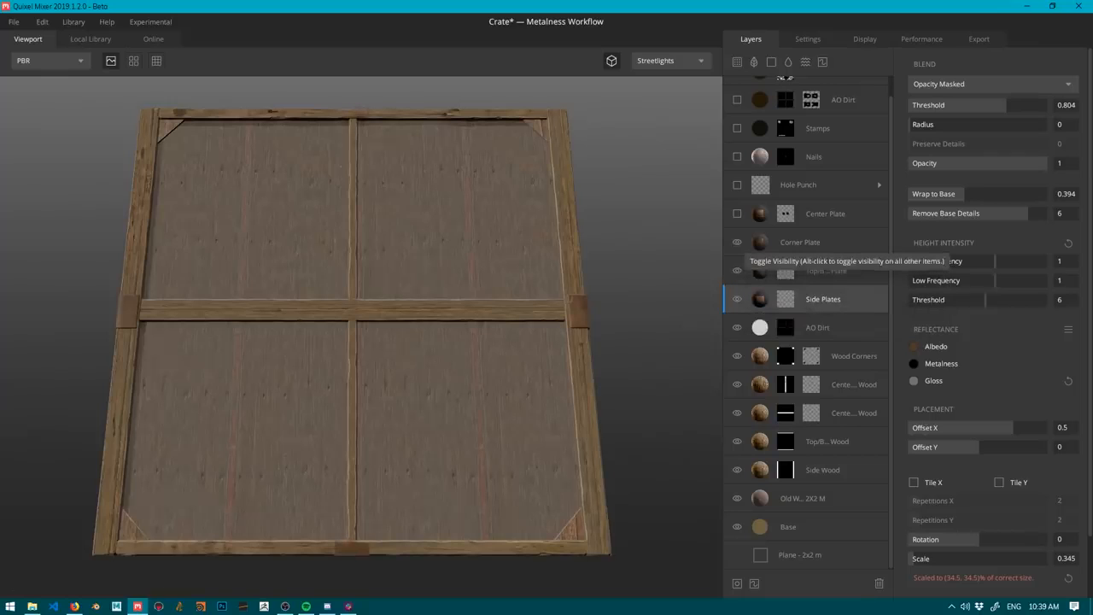
click(737, 242)
click(737, 184)
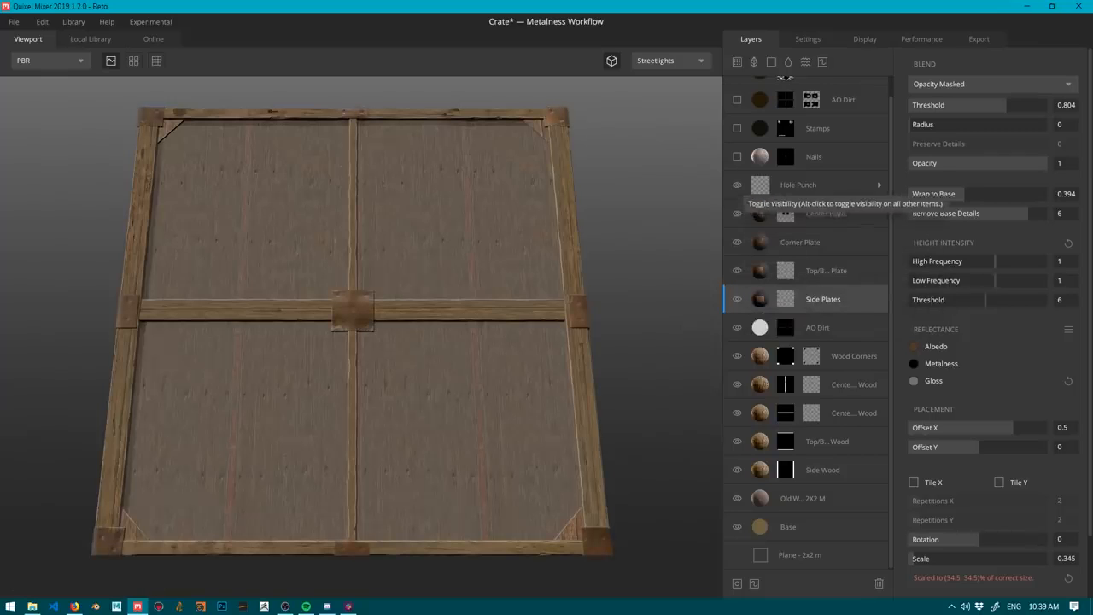
click(737, 156)
scroll(738, 156, up, 1)
click(738, 146)
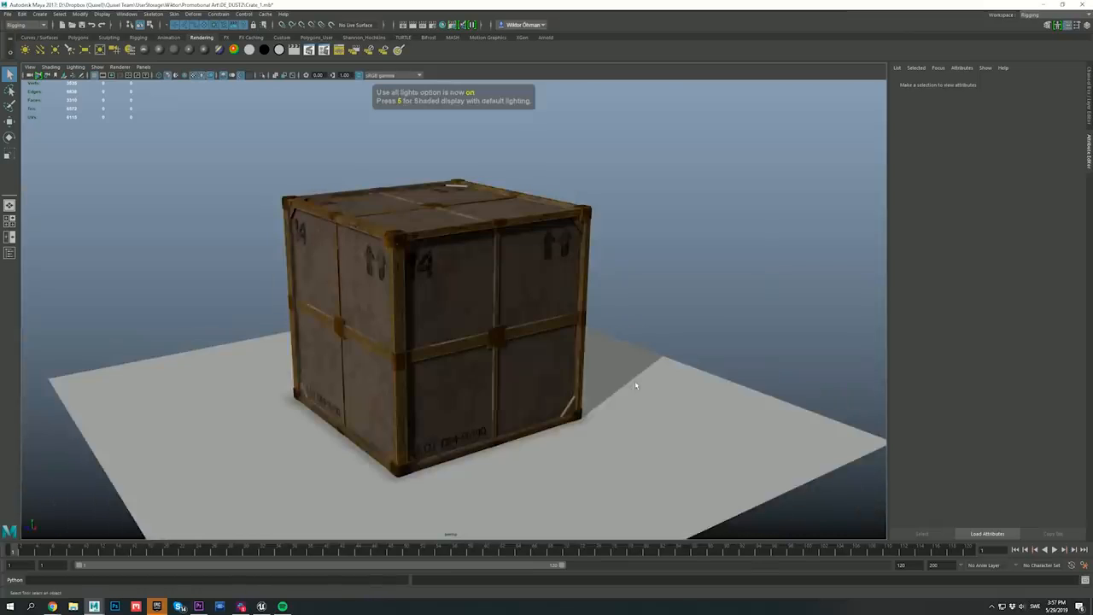
In Unreal Engine, place the Crate_1 mesh on a 13_Wooden_Pallet and move both against the ramp-side wall
mouse_move(635, 380)
alt+mouse_down()
mouse_move(615, 361)
mouse_move(644, 370)
alt+mouse_up()
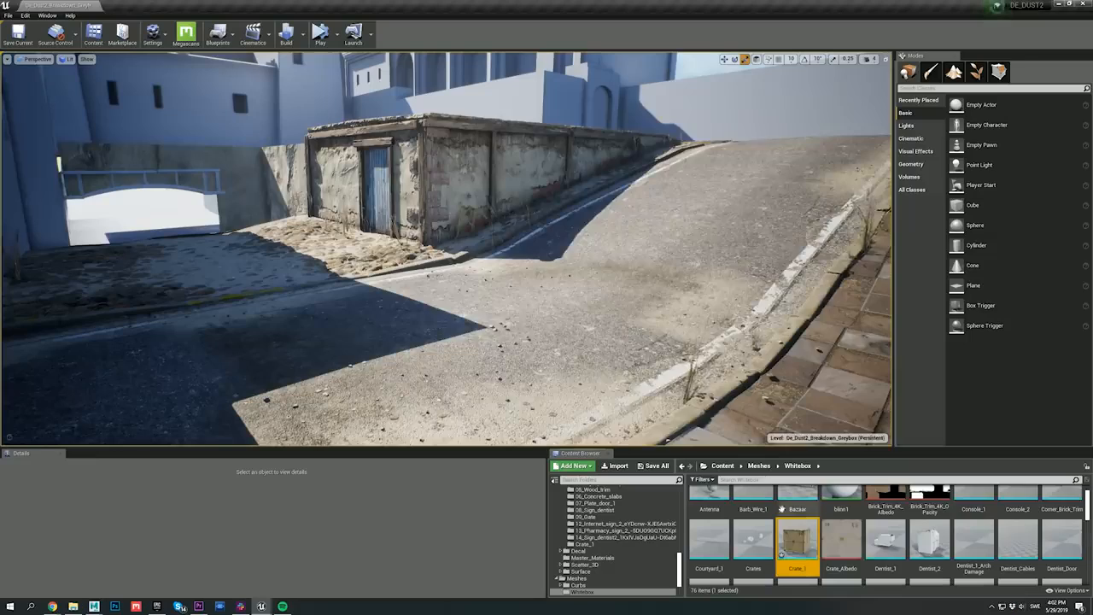
drag(797, 538, 503, 295)
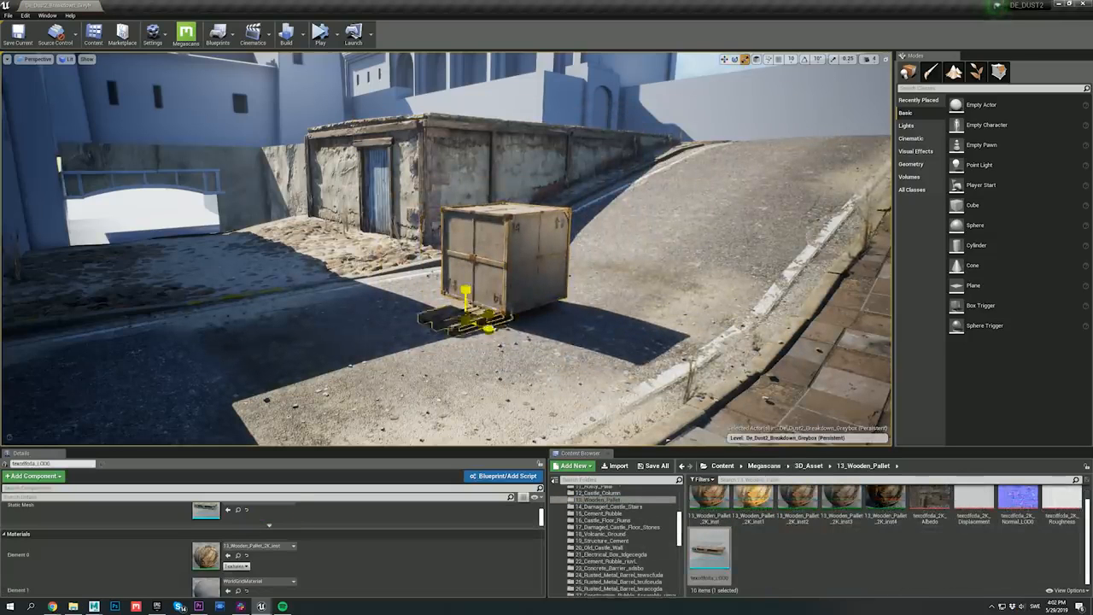
drag(488, 298, 562, 215)
ctrl+click(521, 248)
key(e)
key(r)
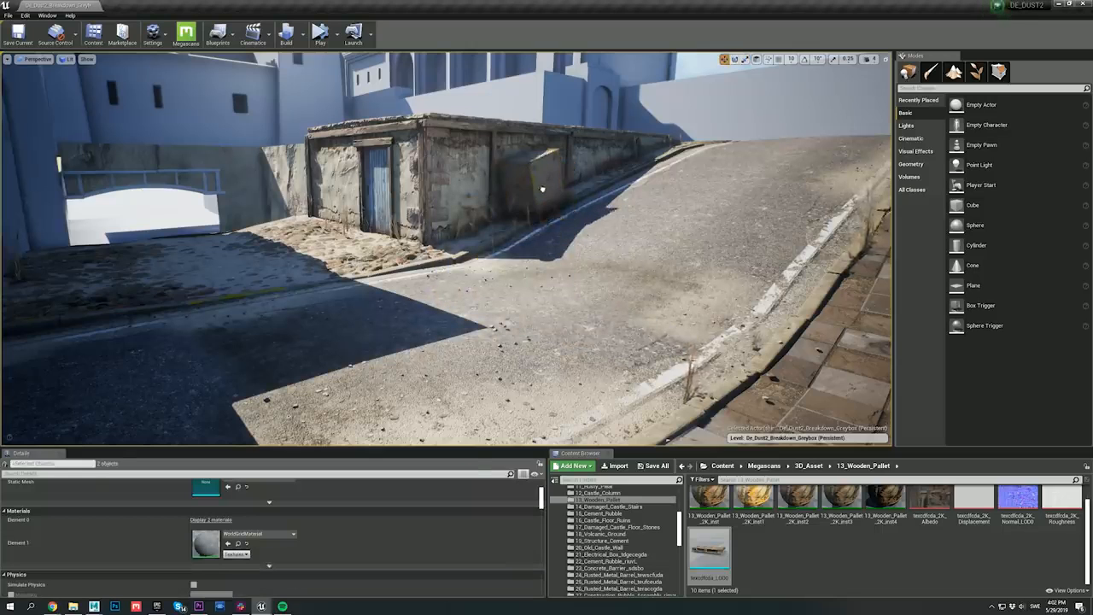
click(542, 188)
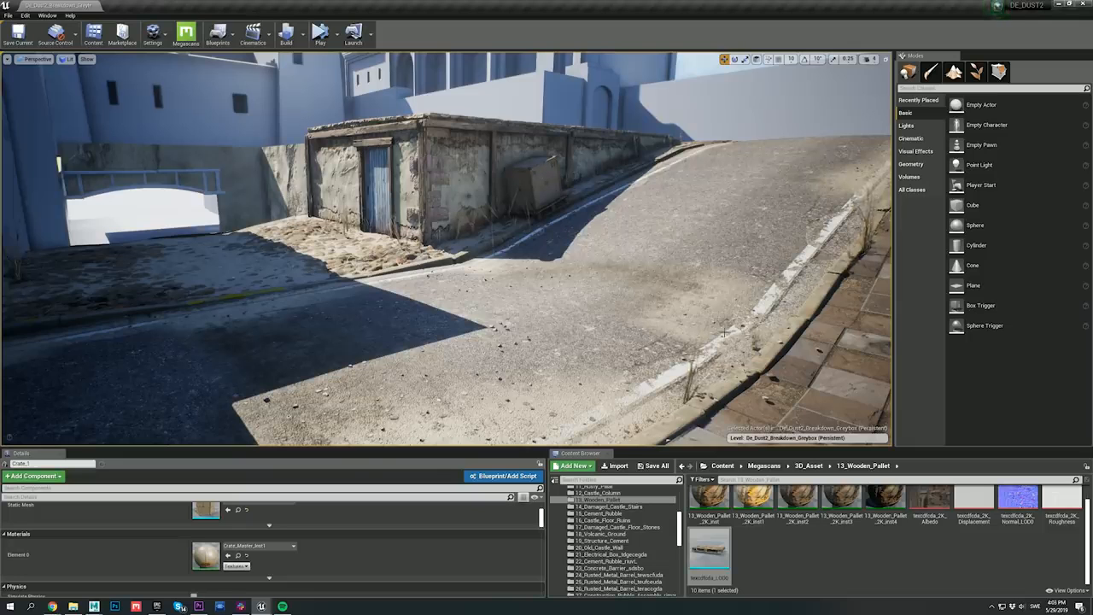
Switch to Quixel Bridge, search the downloaded assets for "barrel" and export the green Rusted Metal Barrel
right_drag(725, 333, 720, 318)
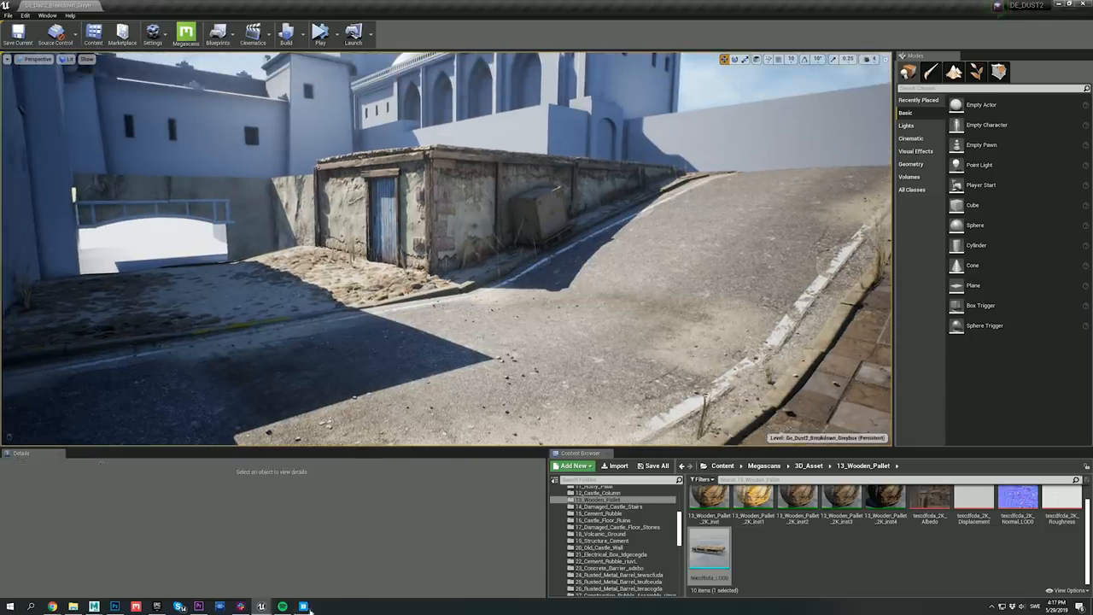
click(307, 608)
click(148, 36)
text(barrel)
key(Return)
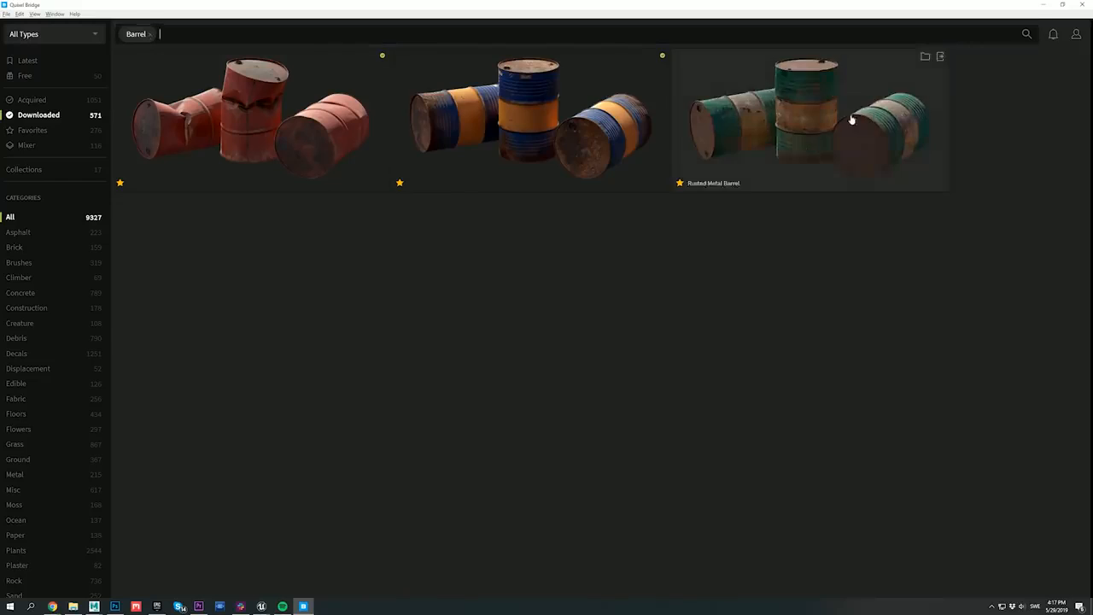
click(851, 120)
click(1046, 579)
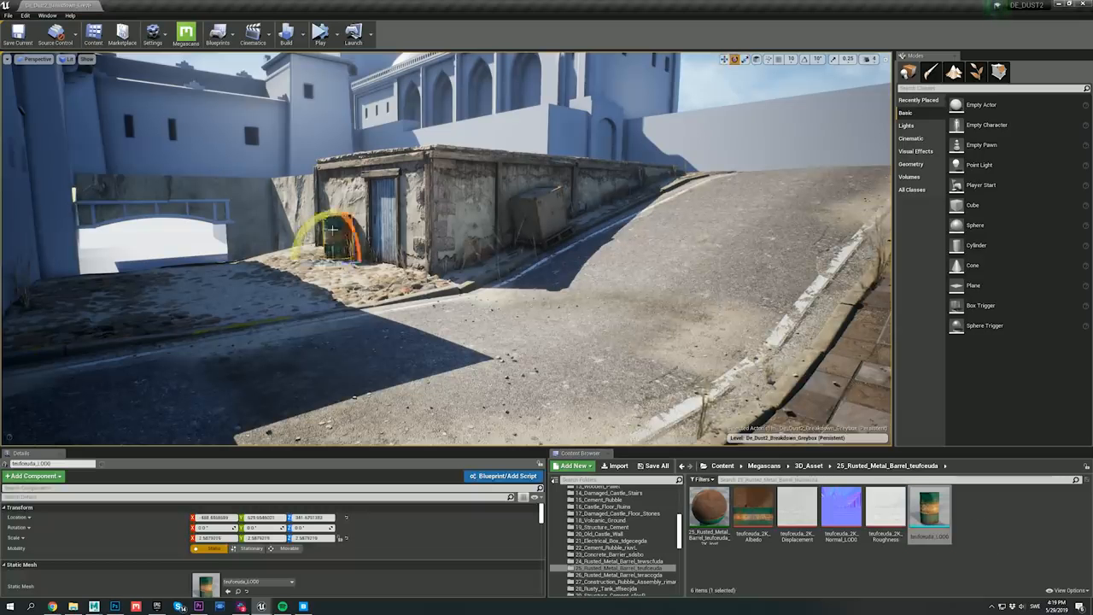
Back in Unreal Engine, set an upright and a toppled 25_Rusted_Metal_Barrel_teufceuda beside the blue door
drag(332, 228, 344, 247)
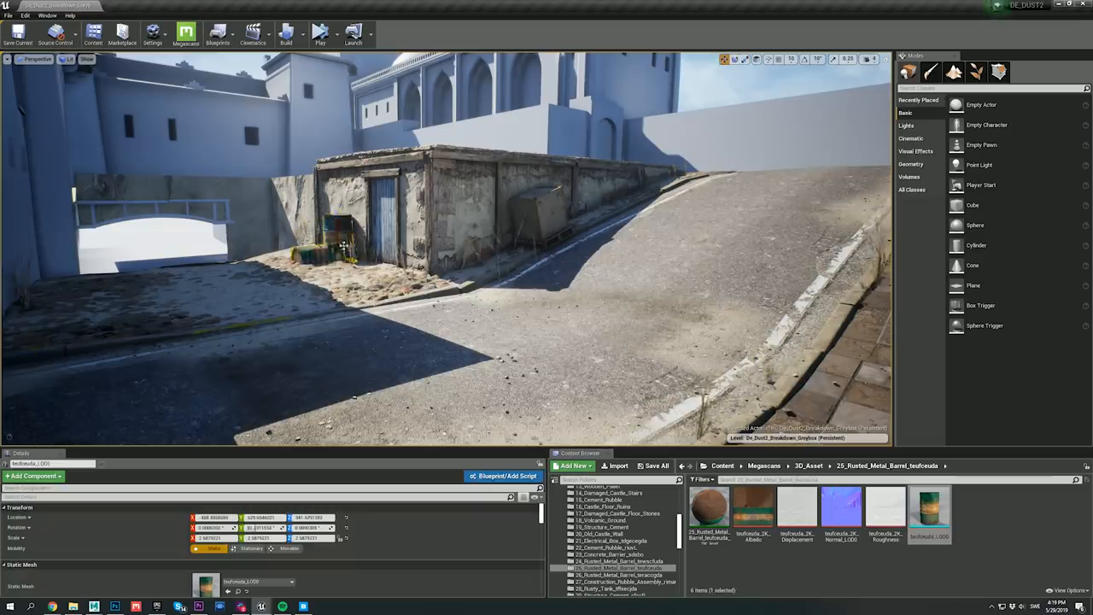
key(Escape)
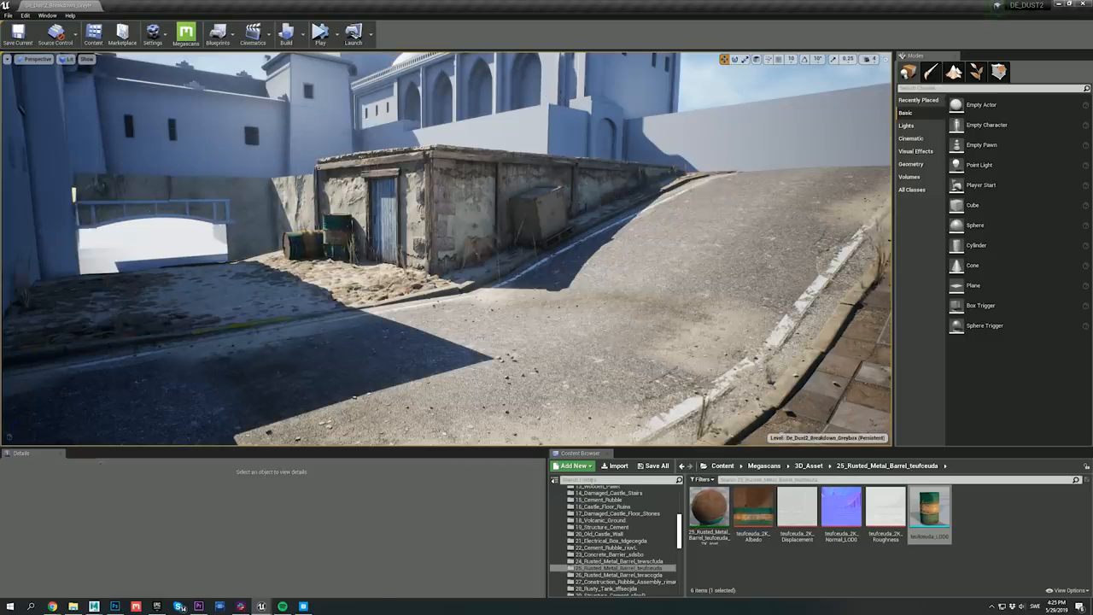
Place 23_Concrete_Barrier_sdsbo meshes across the top of the ramp, rotated and scaled to fit the road
click(610, 555)
key(r)
drag(973, 510, 555, 324)
key(e)
key(w)
drag(534, 363, 717, 208)
right_drag(711, 192, 759, 173)
key(r)
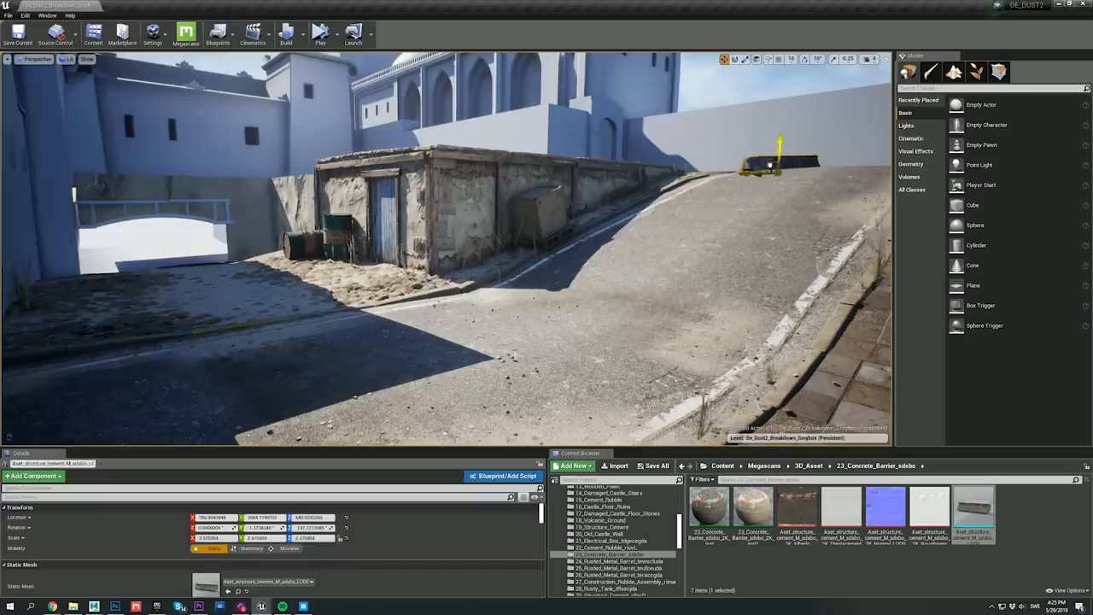
key(Delete)
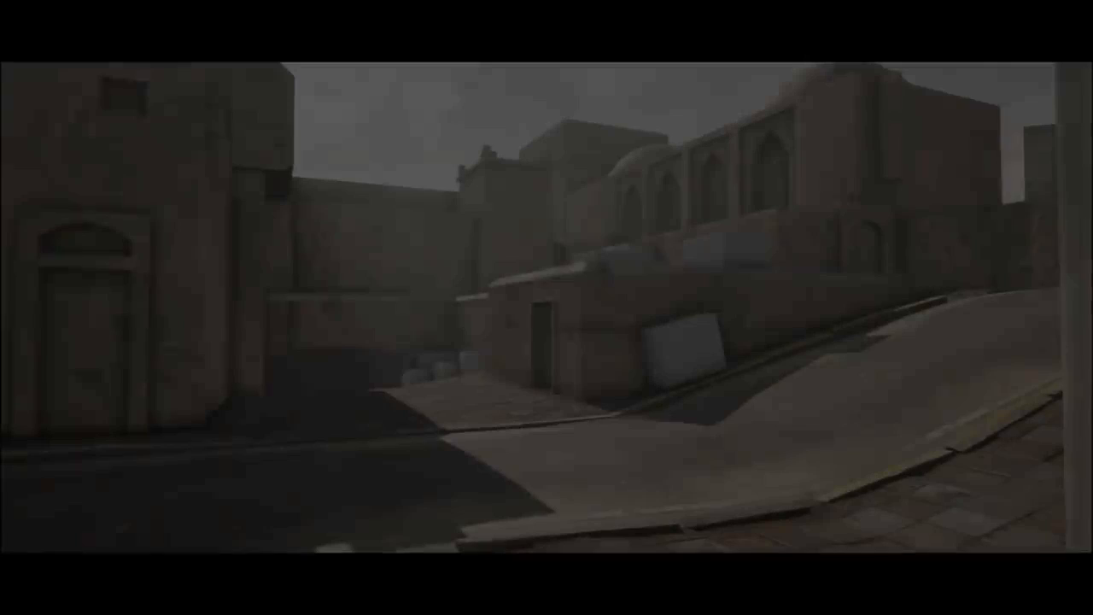